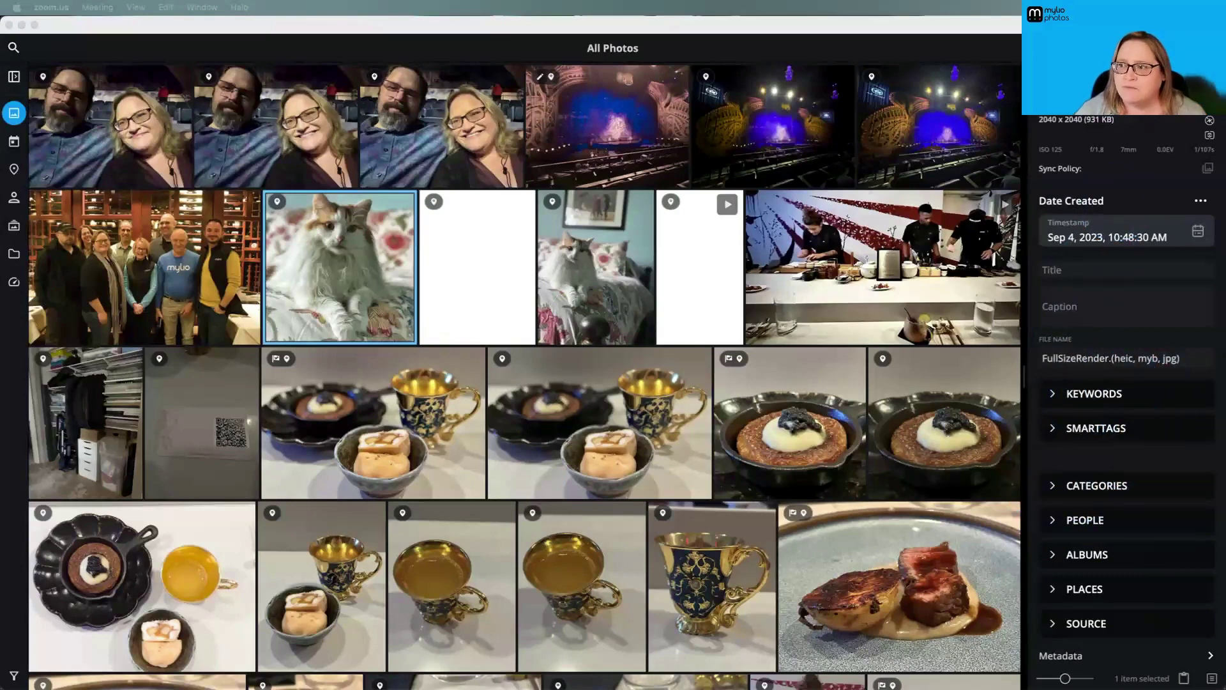
Step: Enable the IPTC info option in the advanced settings
click(1202, 48)
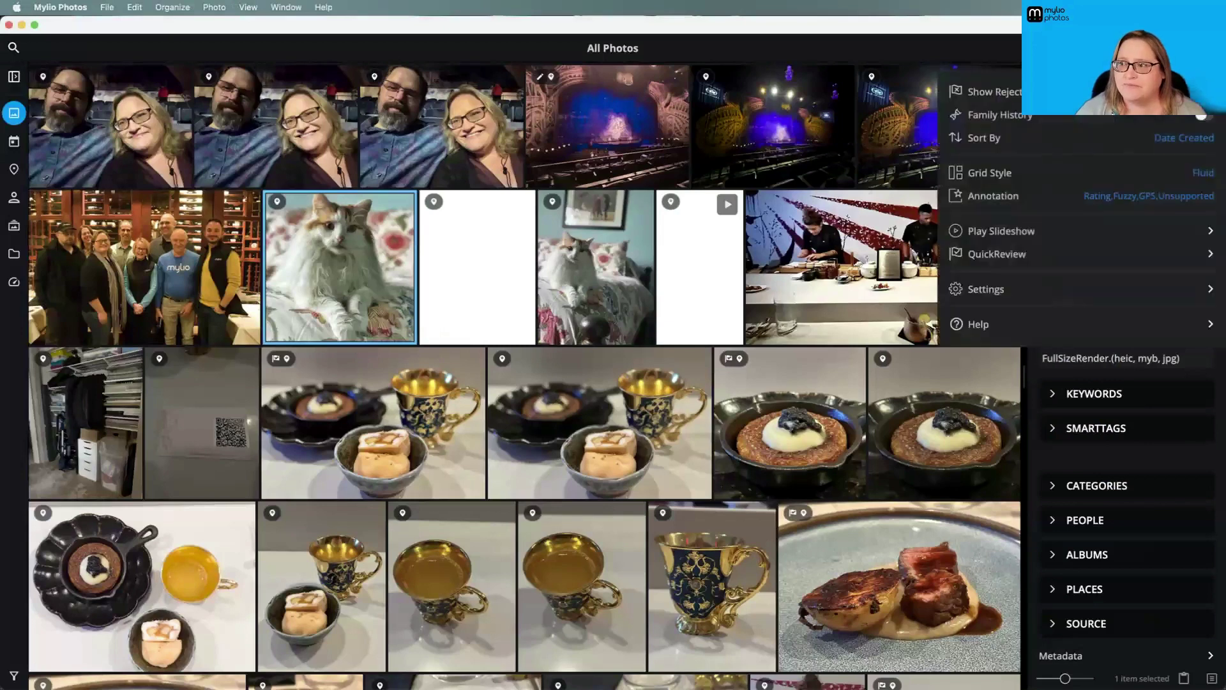
click(1006, 294)
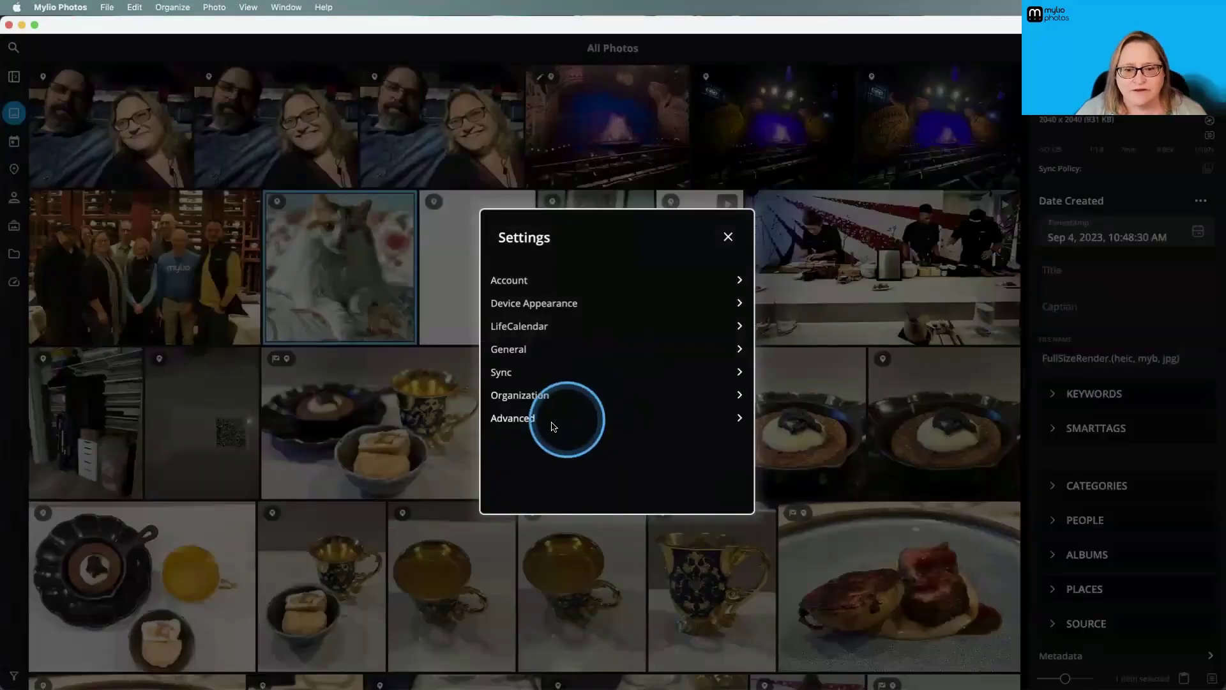
click(559, 416)
scroll(559, 381, down, 10)
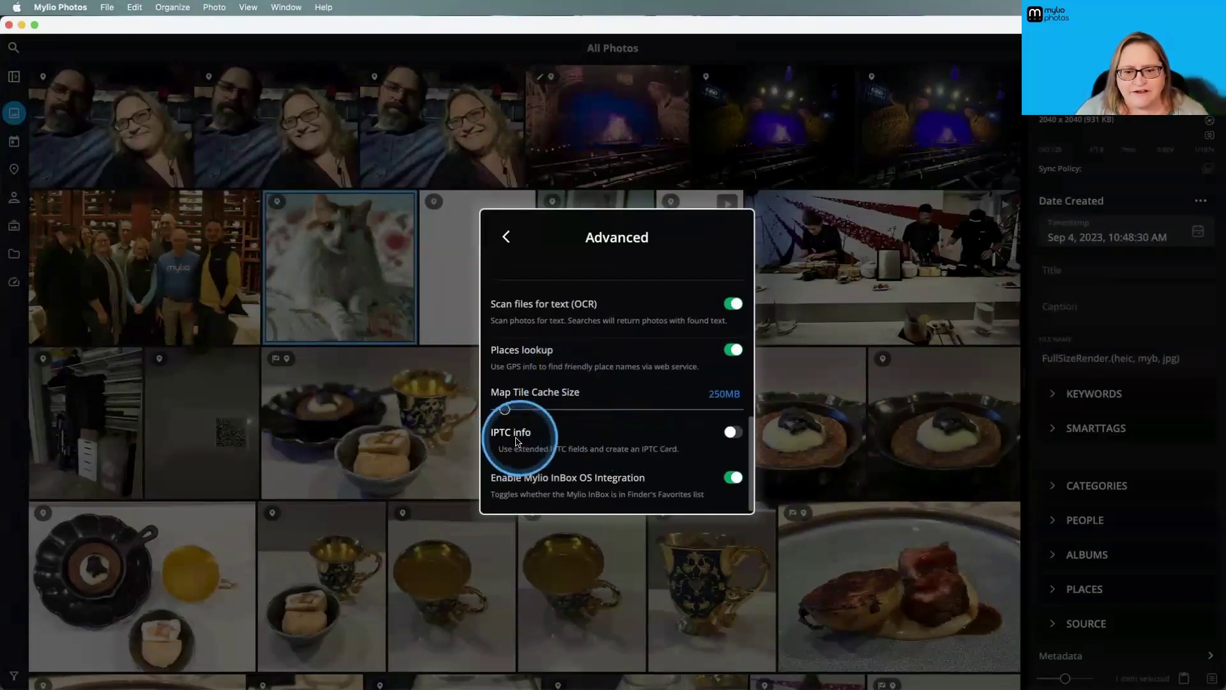
click(733, 433)
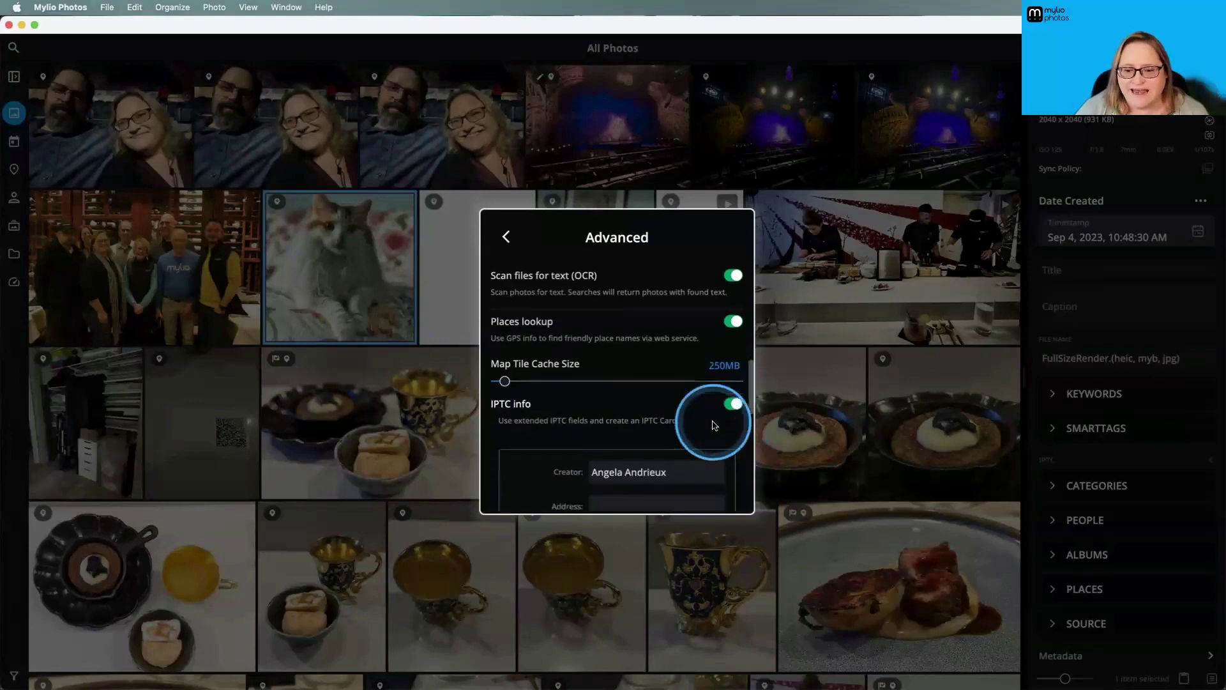
Step: Review the IPTC card fields from creator and address through copyright, email and special instructions, and close the settings
scroll(715, 422, down, 3)
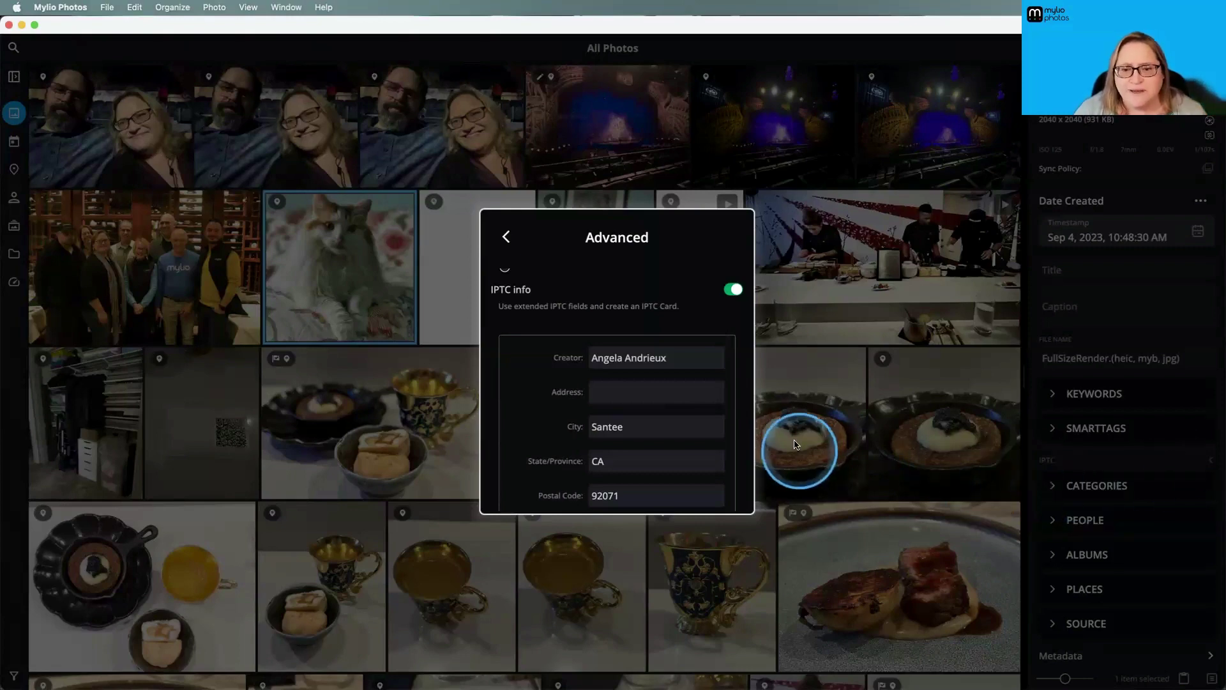
scroll(646, 347, down, 1)
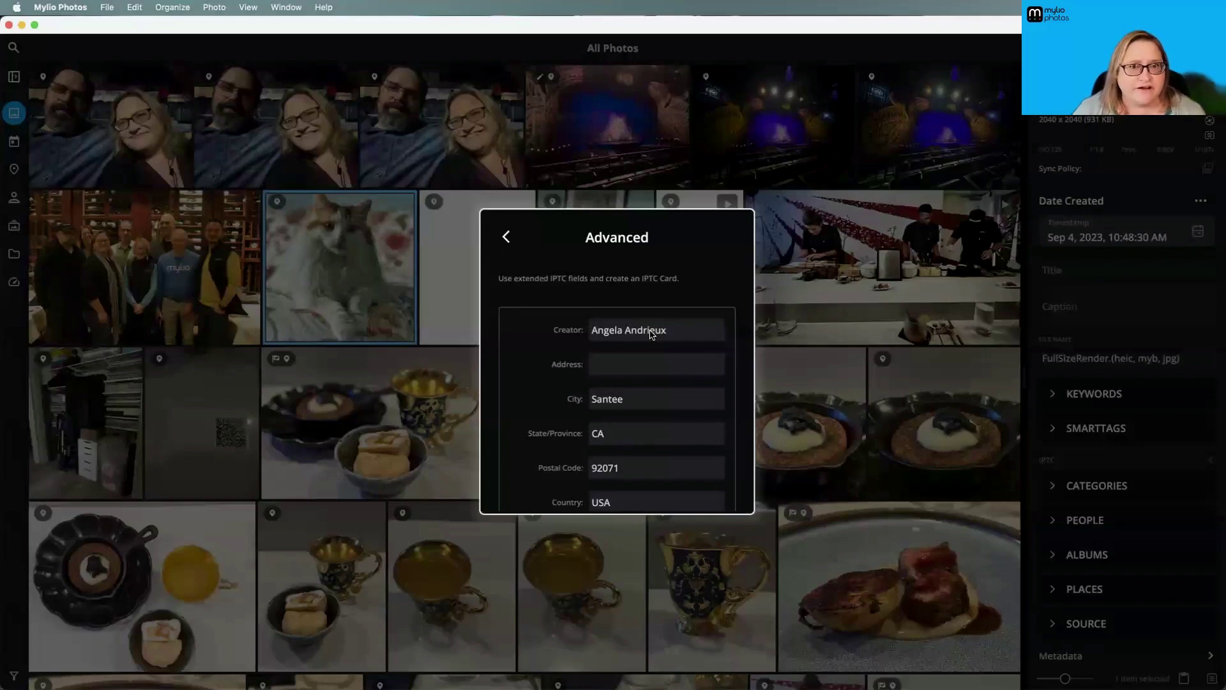
click(652, 337)
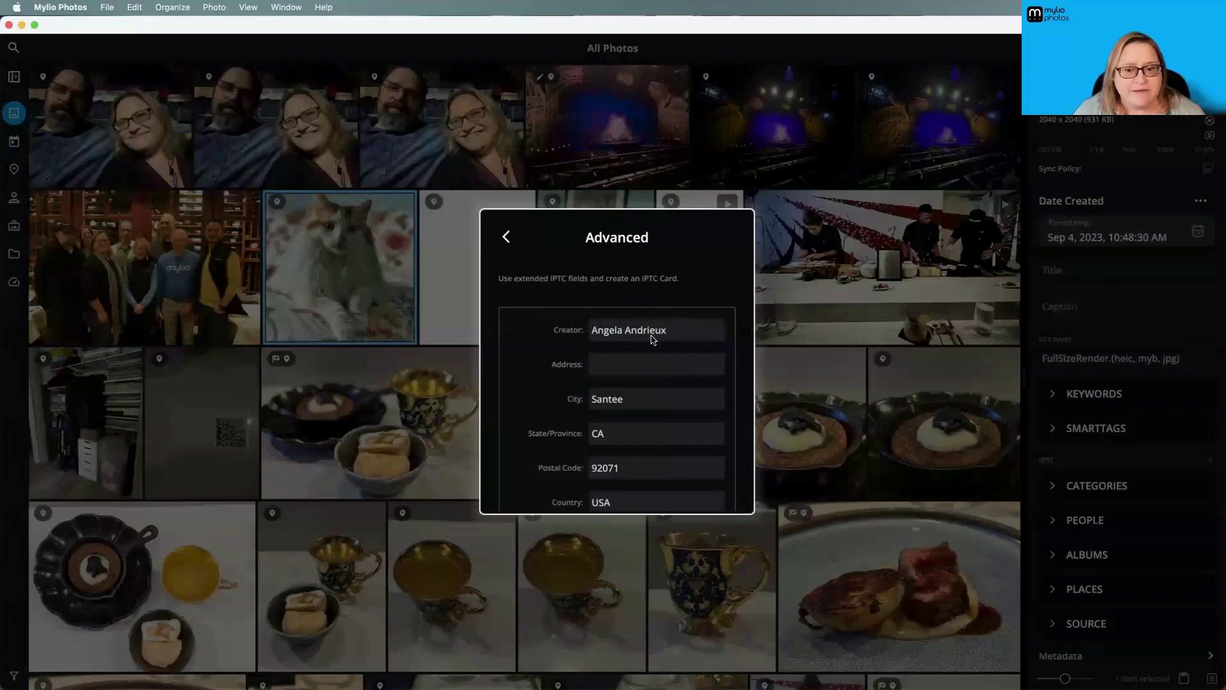
scroll(622, 386, down, 2)
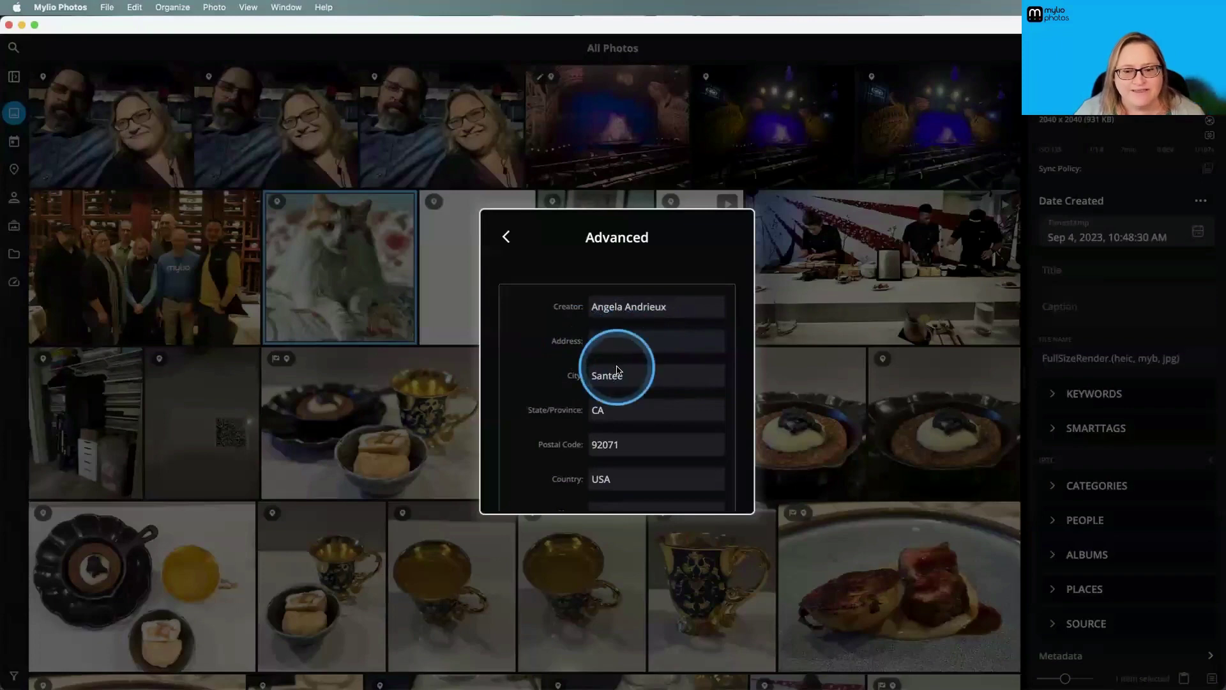
scroll(623, 357, down, 3)
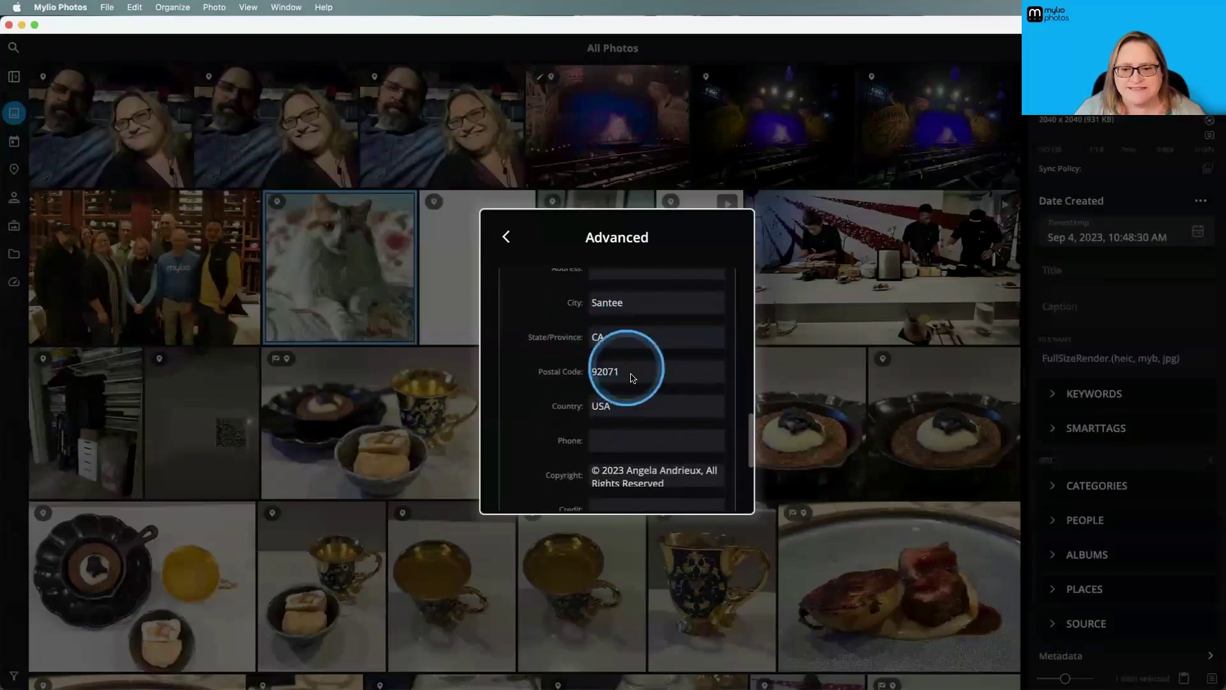
scroll(635, 439, down, 1)
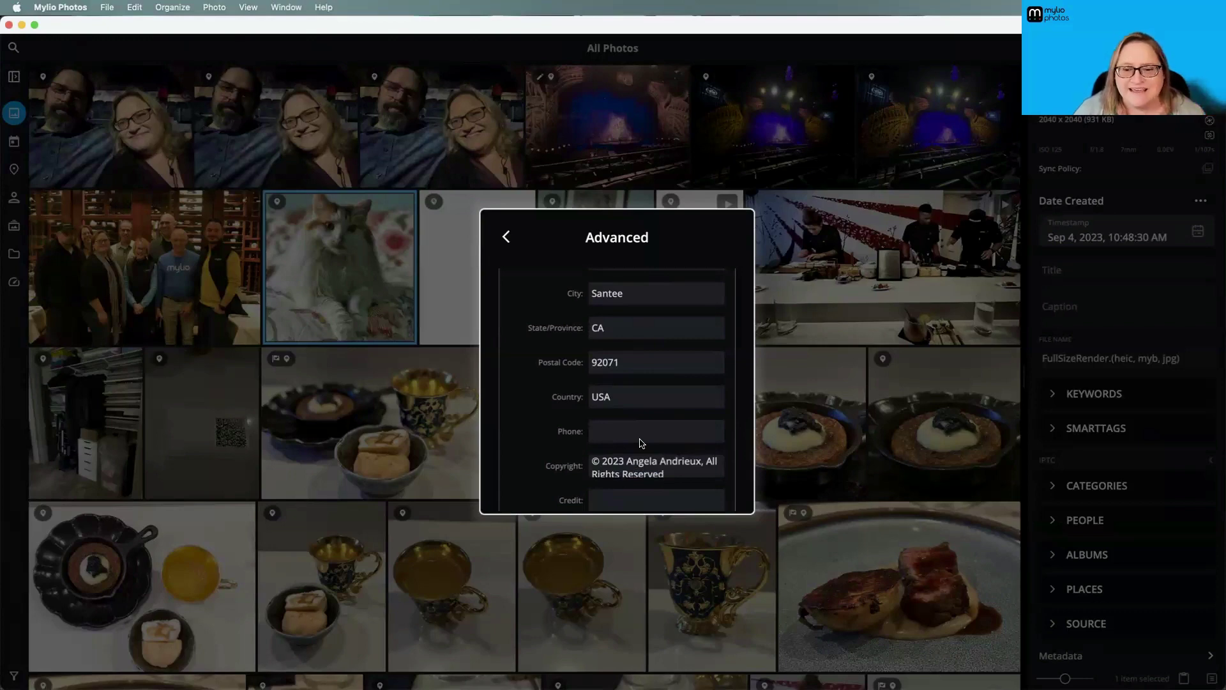
scroll(640, 457, down, 1)
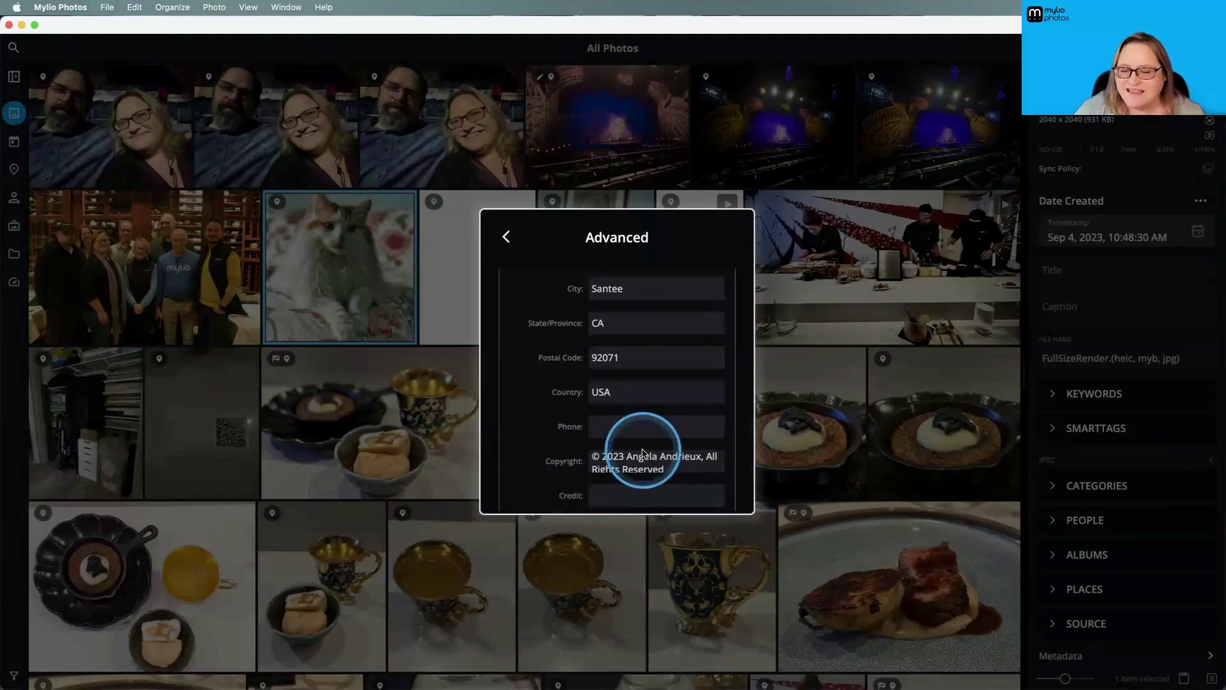
scroll(642, 453, down, 2)
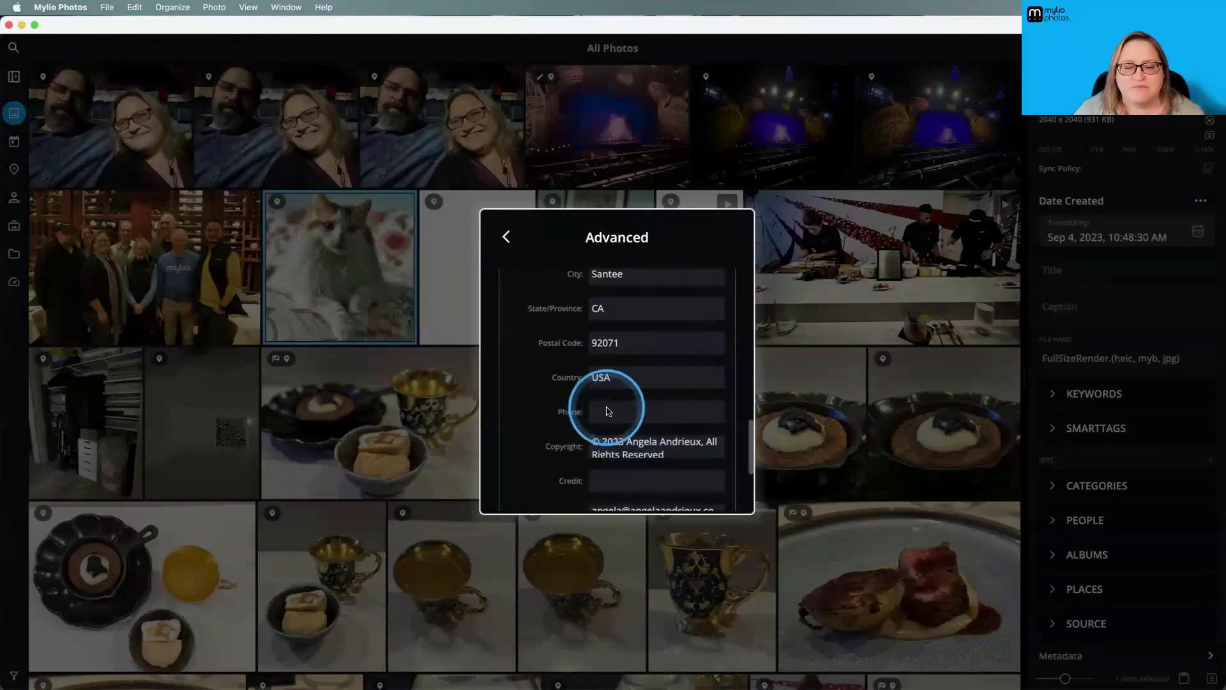
scroll(609, 411, down, 3)
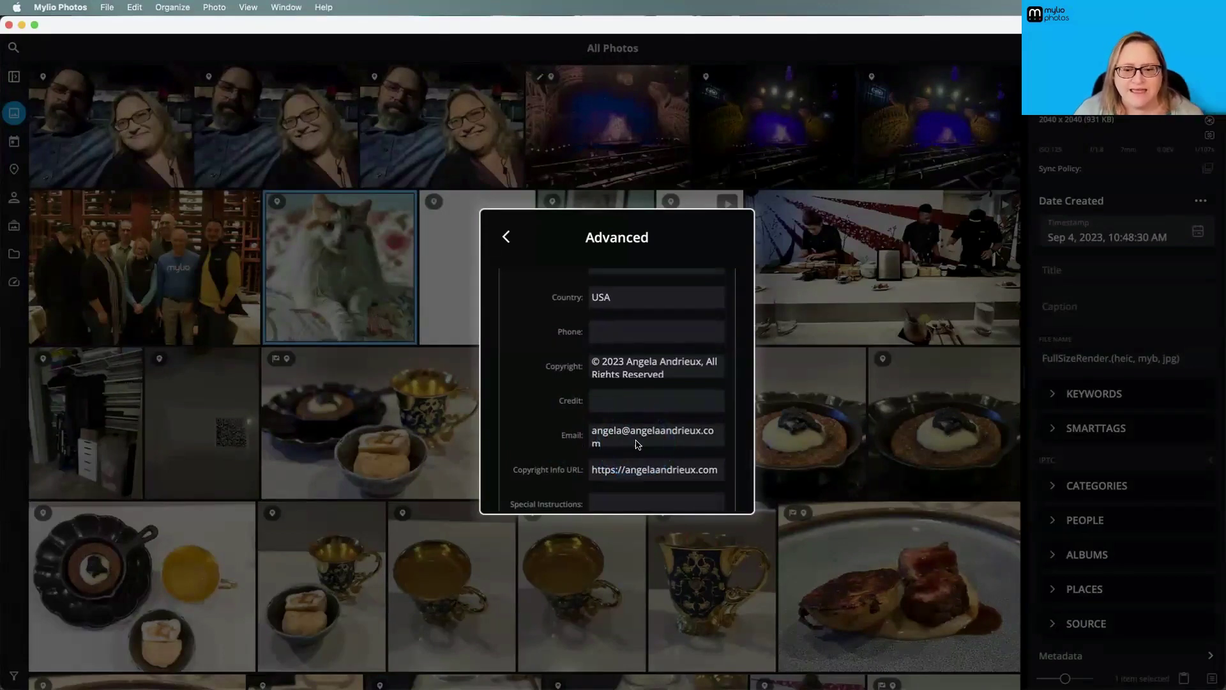
scroll(635, 444, down, 2)
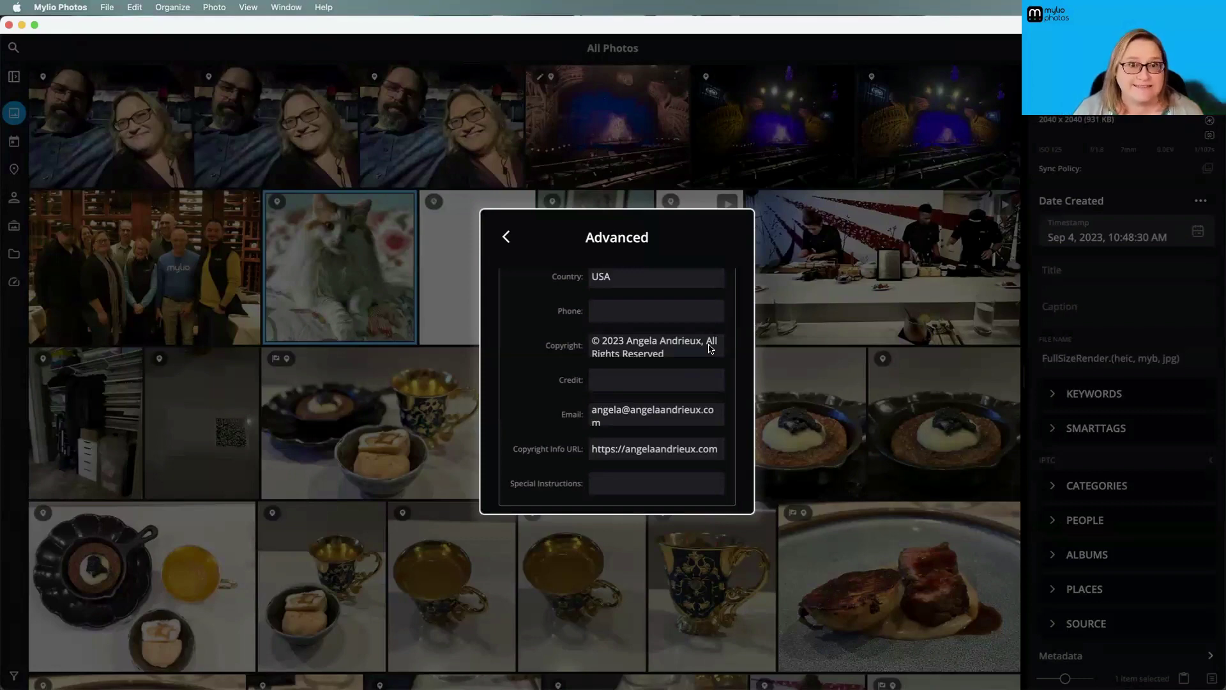
mouse_move(658, 357)
mouse_down()
mouse_move(633, 356)
mouse_move(676, 355)
mouse_move(666, 357)
mouse_up()
scroll(664, 355, down, 3)
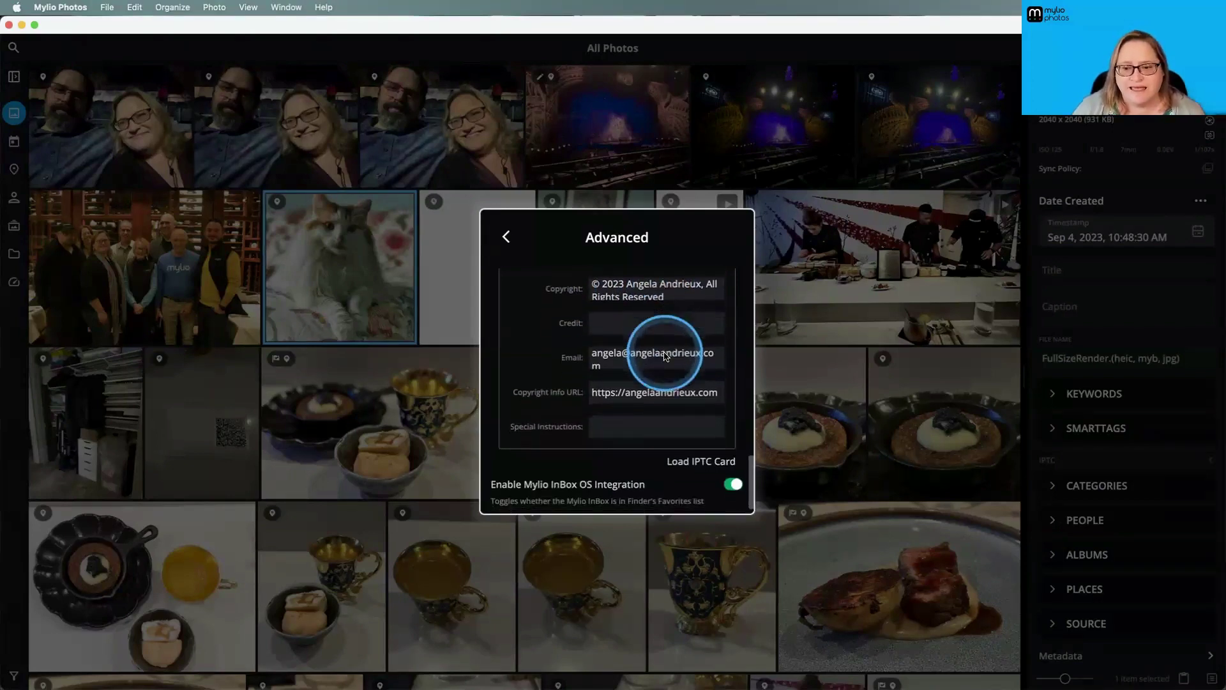
click(506, 239)
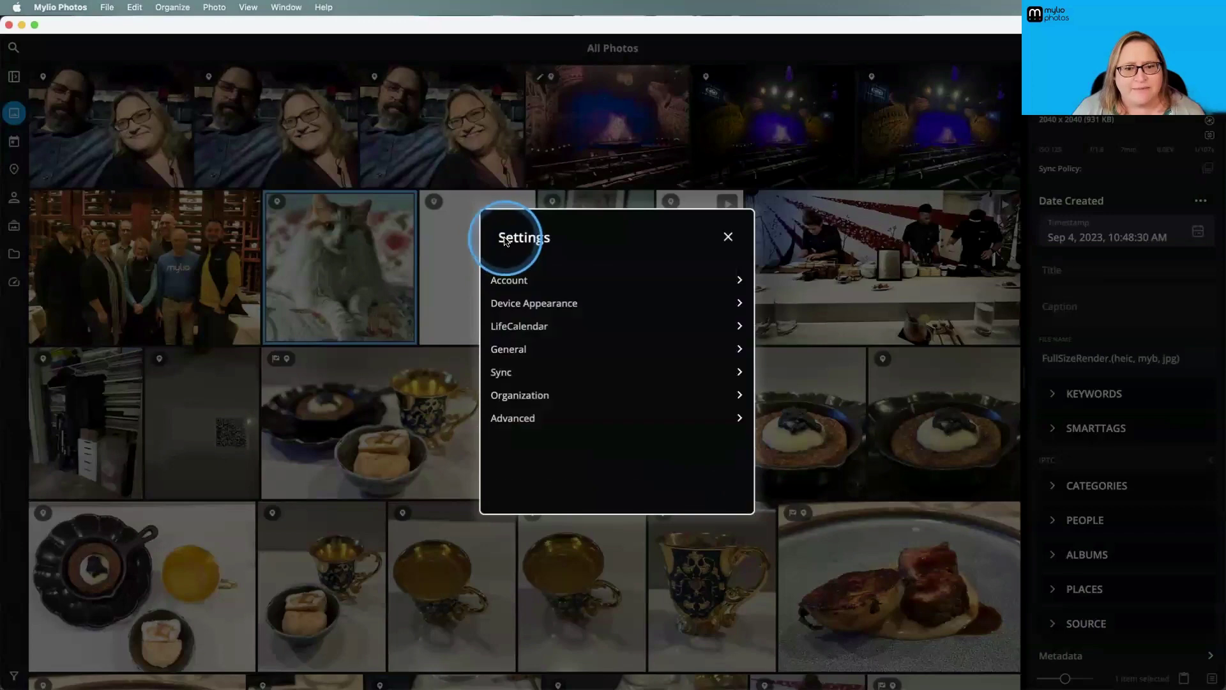
click(727, 236)
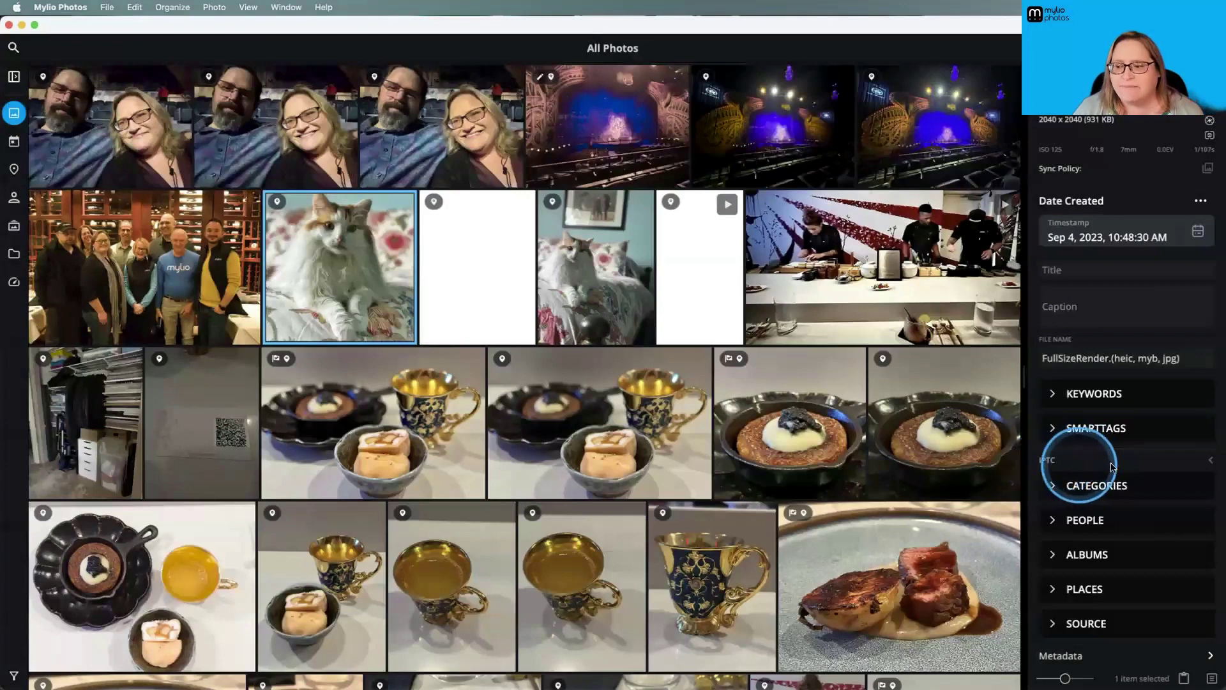
Step: Apply the IPTC card to all IPTC fields of the selected cat photo
click(1210, 465)
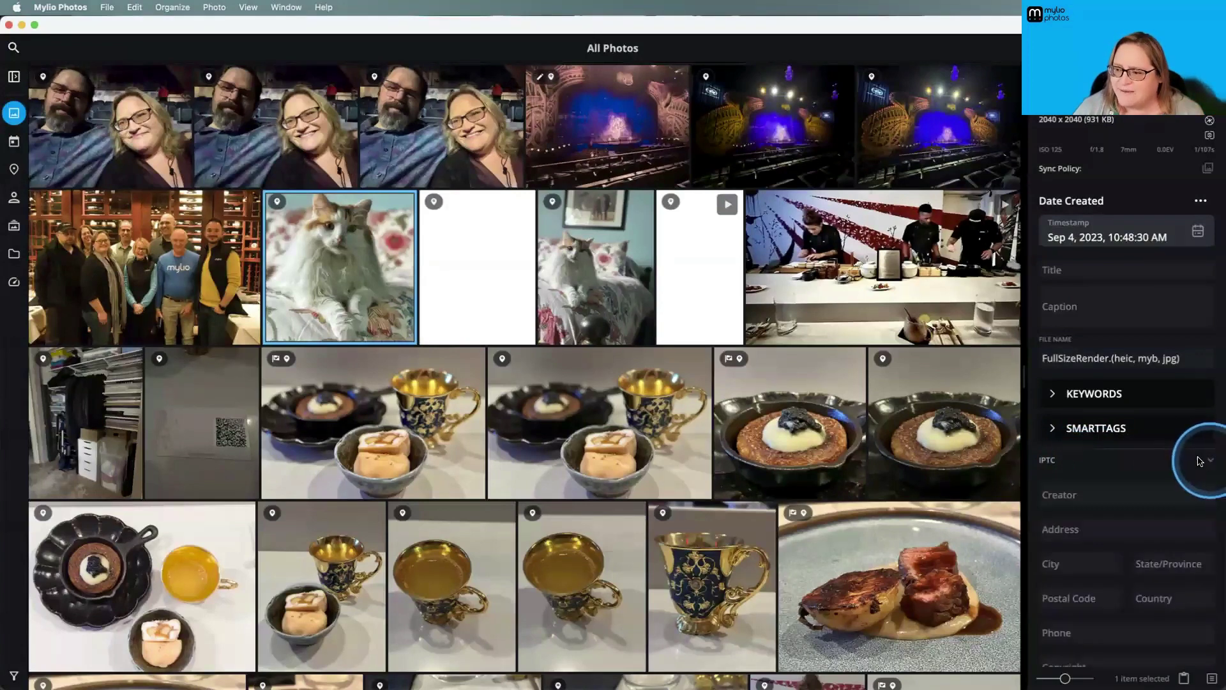
scroll(1182, 454, down, 3)
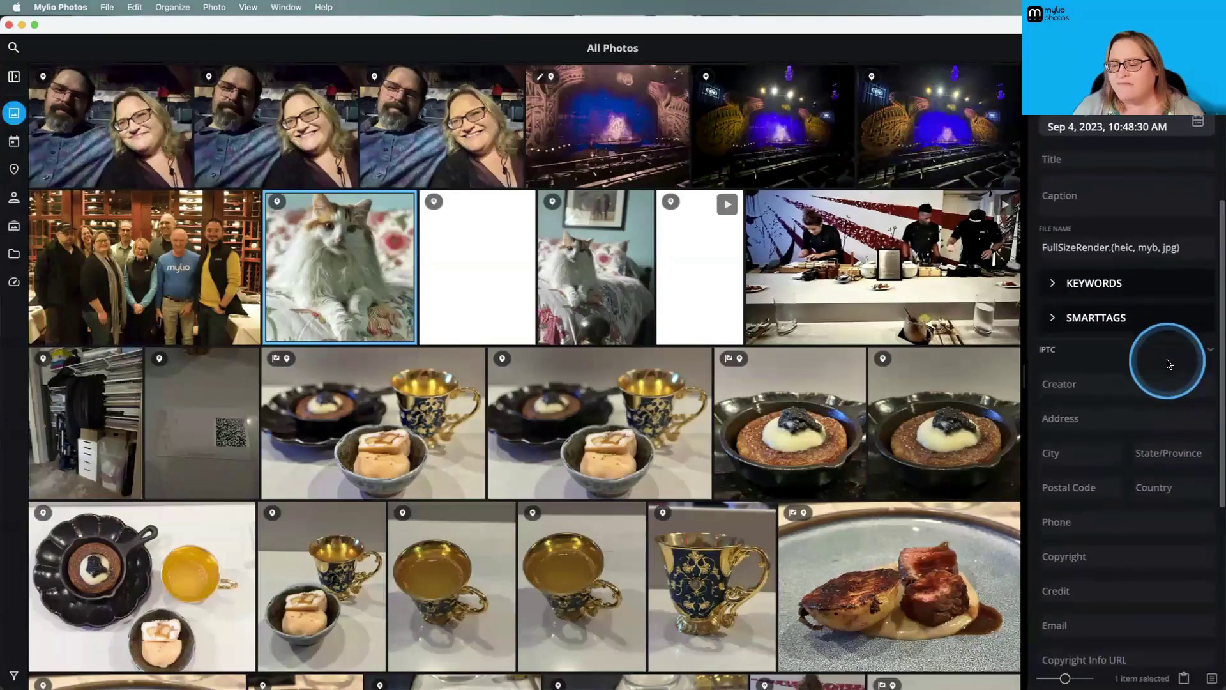
scroll(1174, 409, down, 4)
scroll(1168, 364, down, 1)
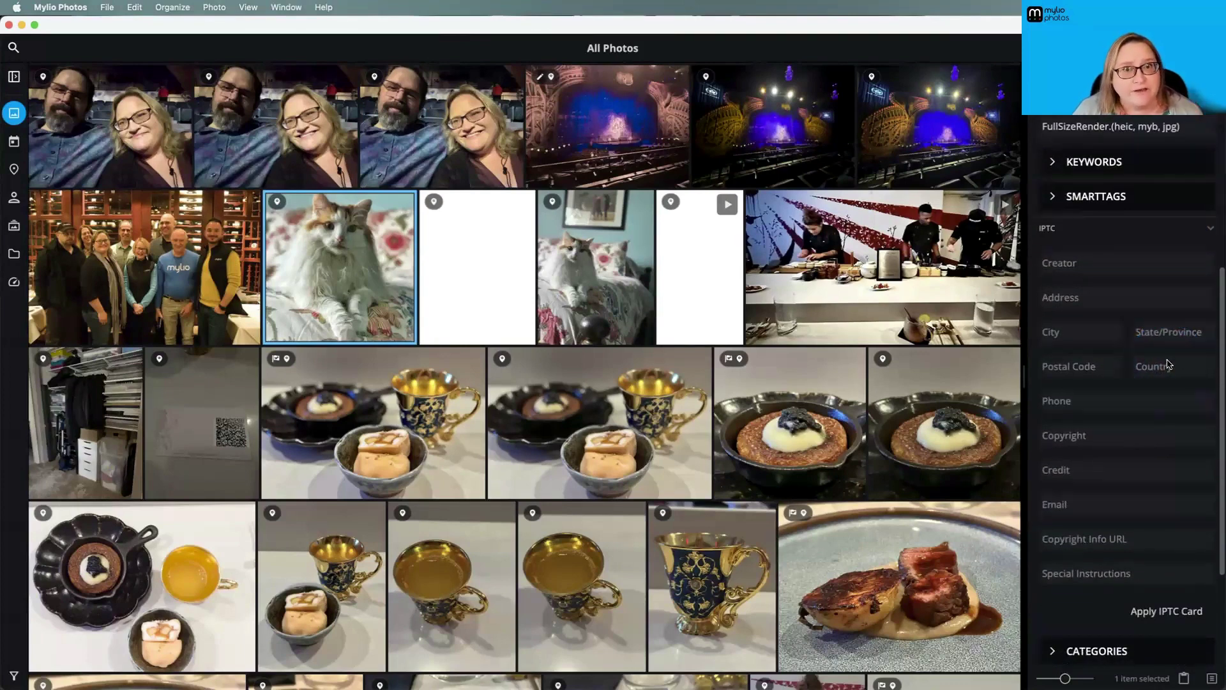
click(1157, 613)
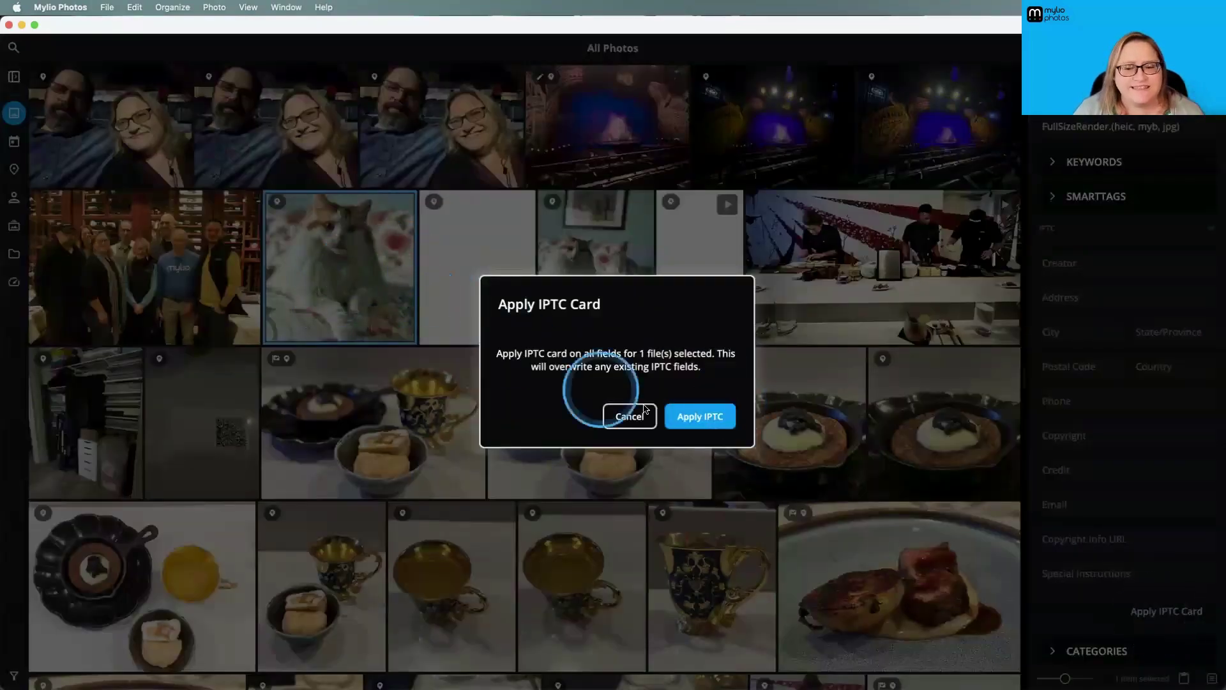
click(714, 415)
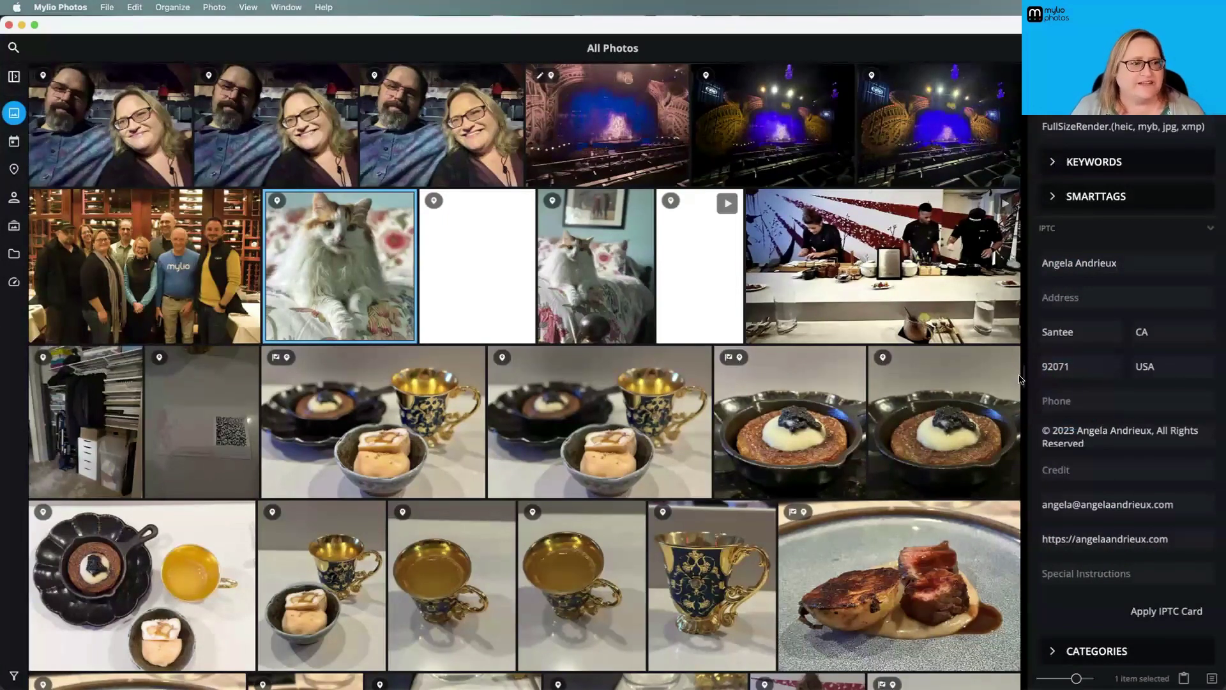
Step: Filter all photos to those taken with Apple cameras in the Last 30 Days date range
click(16, 79)
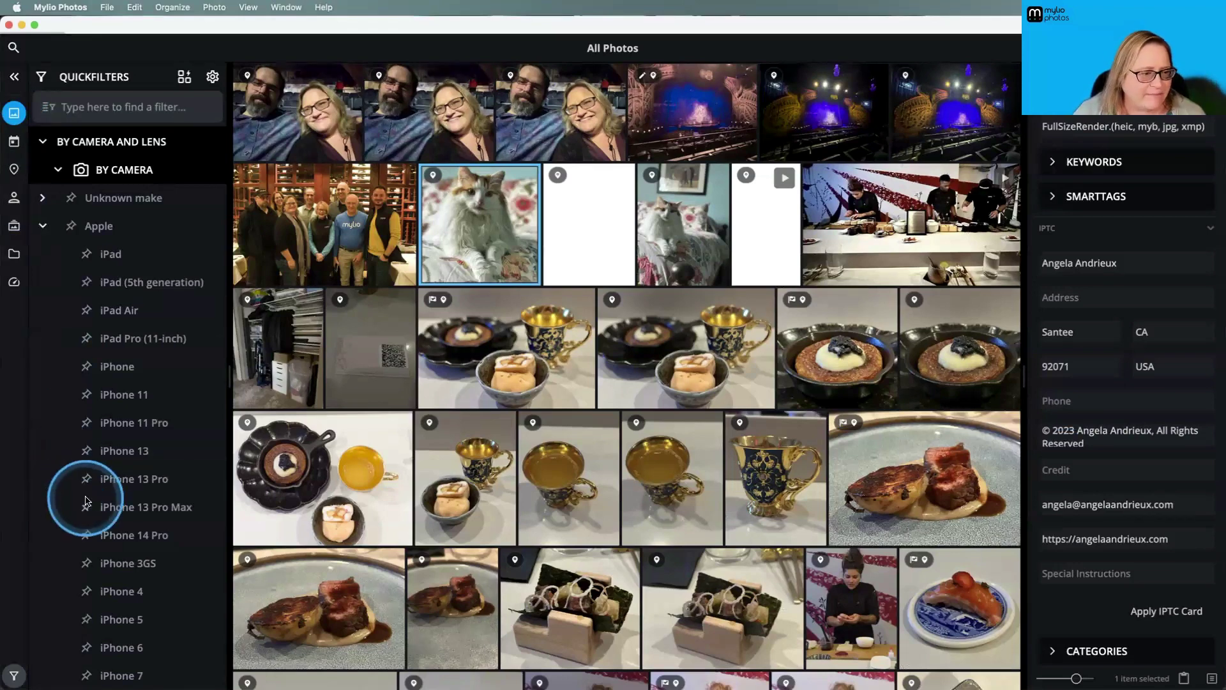
click(47, 224)
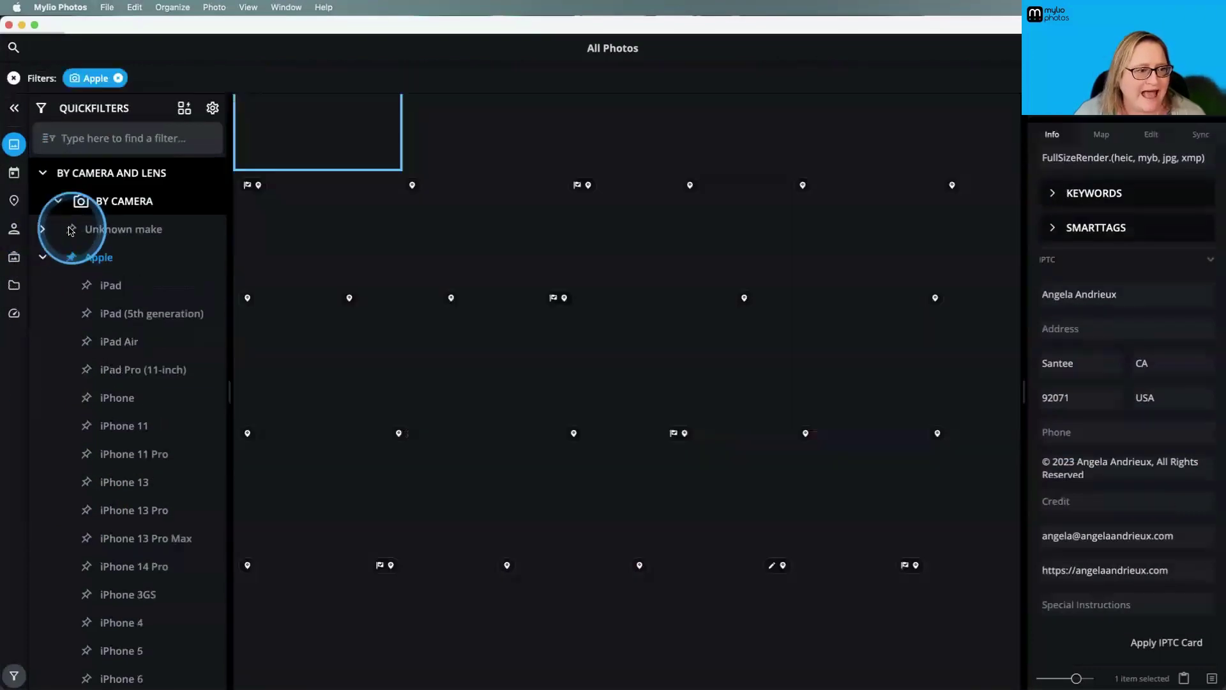
scroll(46, 221, up, 8)
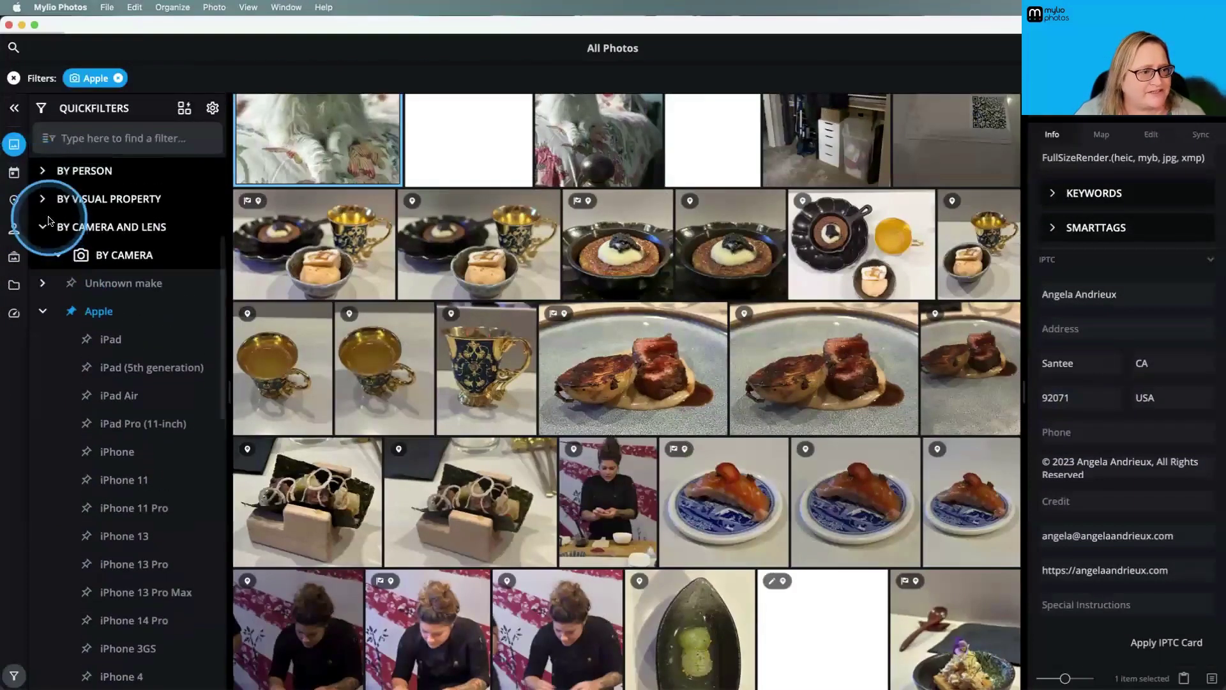
scroll(50, 221, up, 3)
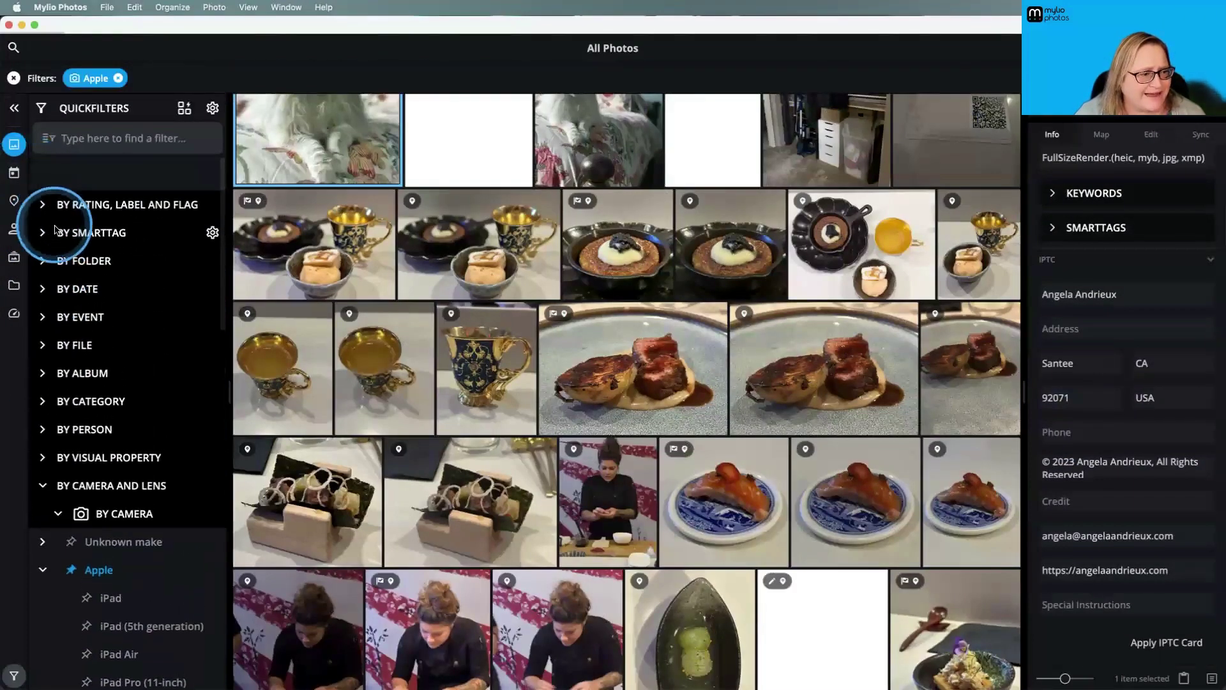
click(42, 294)
scroll(71, 481, down, 1)
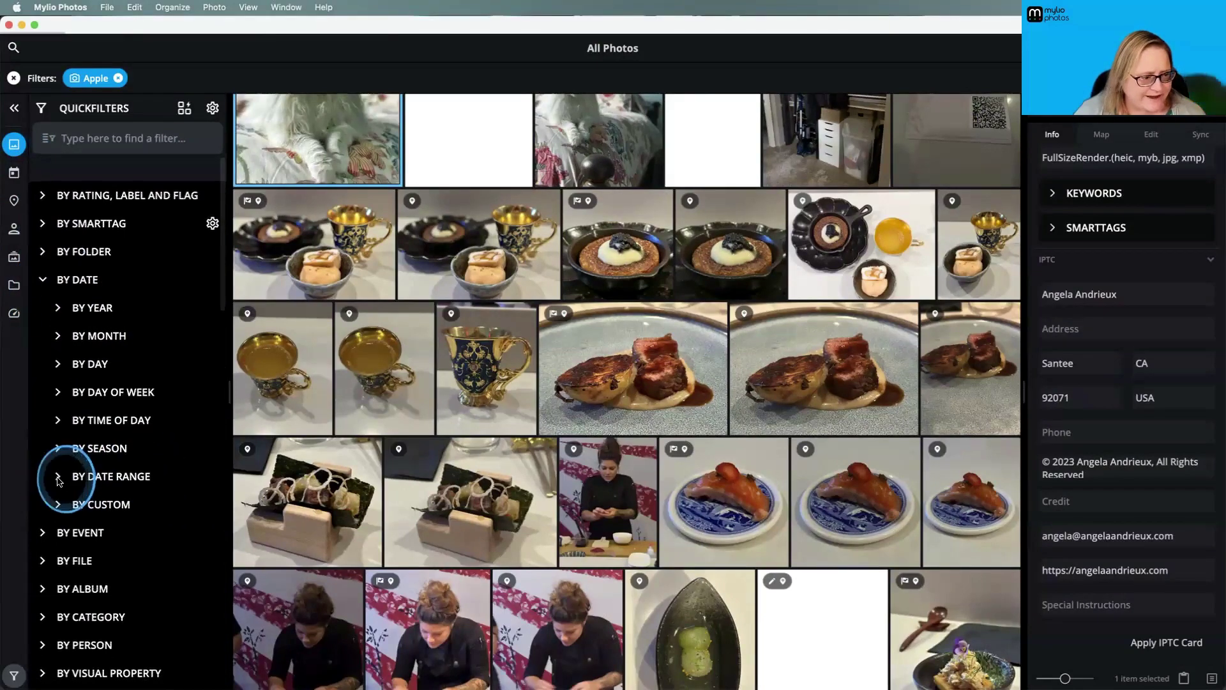
click(64, 477)
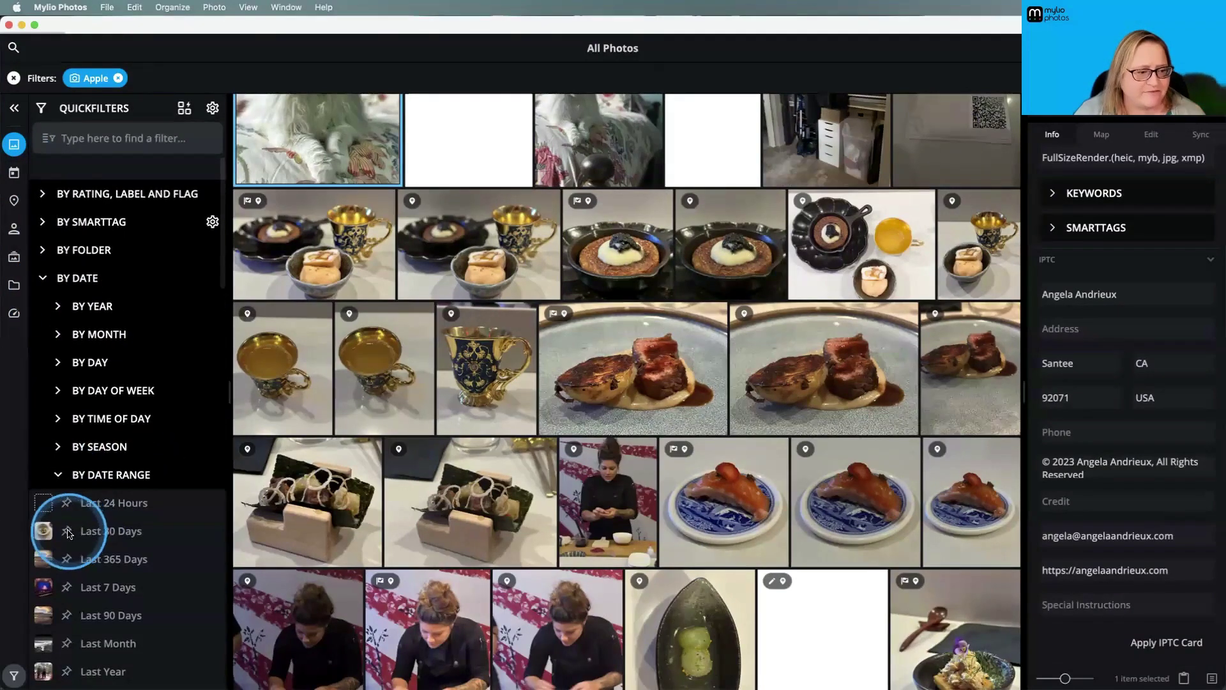
click(90, 530)
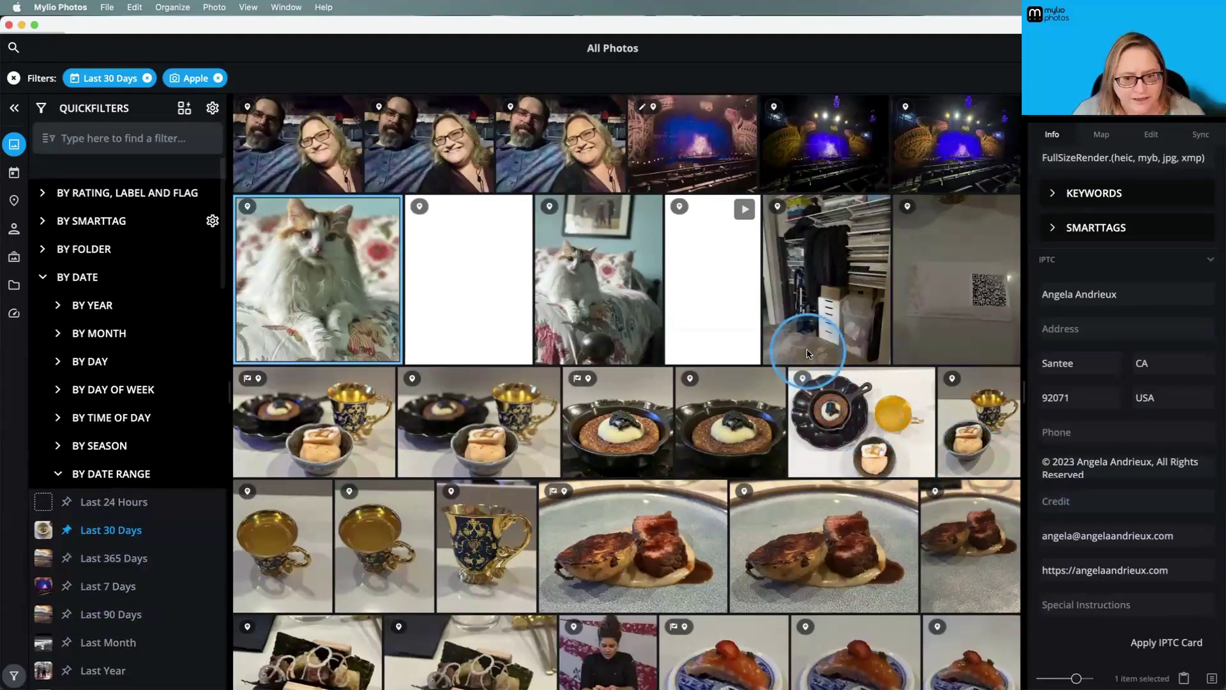
Step: Select all the filtered photos and apply the IPTC card to them, overwriting their existing IPTC fields
key(super+a)
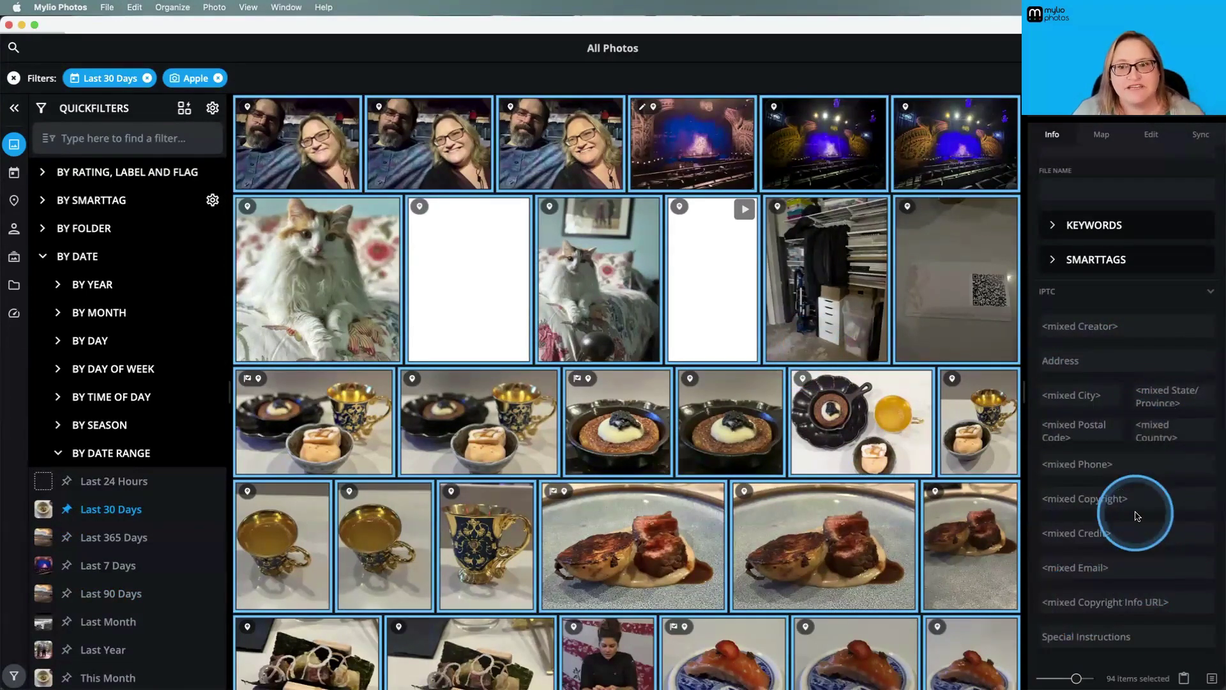
scroll(1136, 516, down, 5)
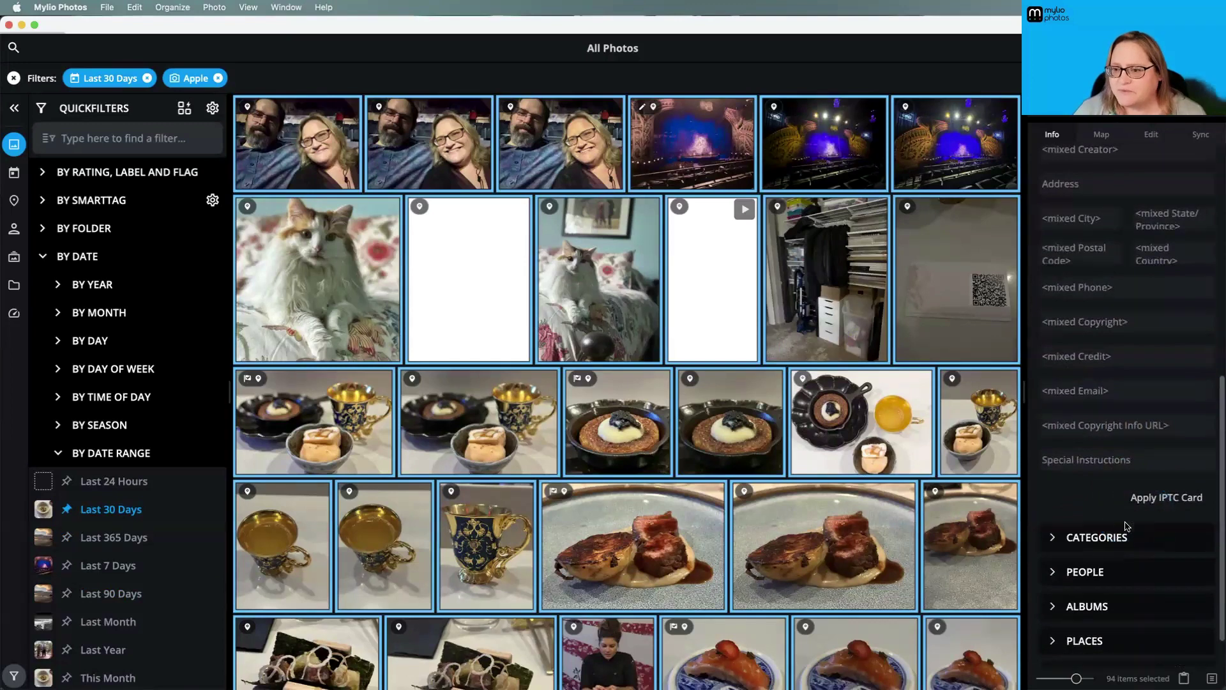
click(1175, 496)
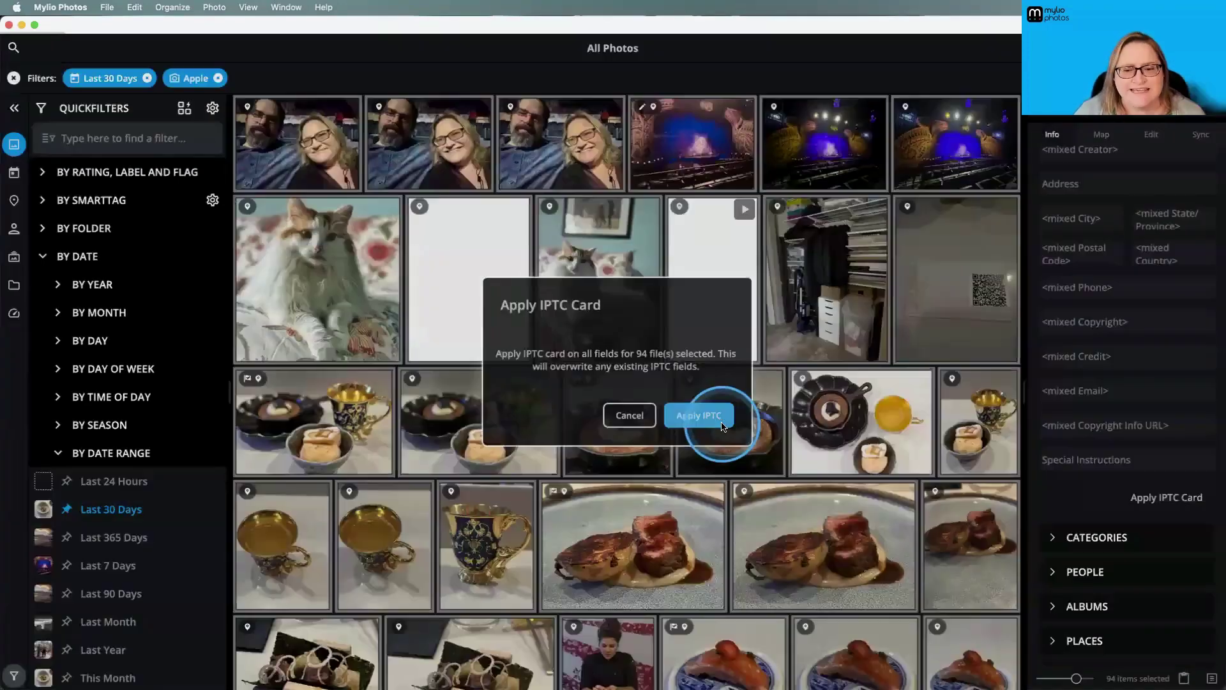
click(701, 417)
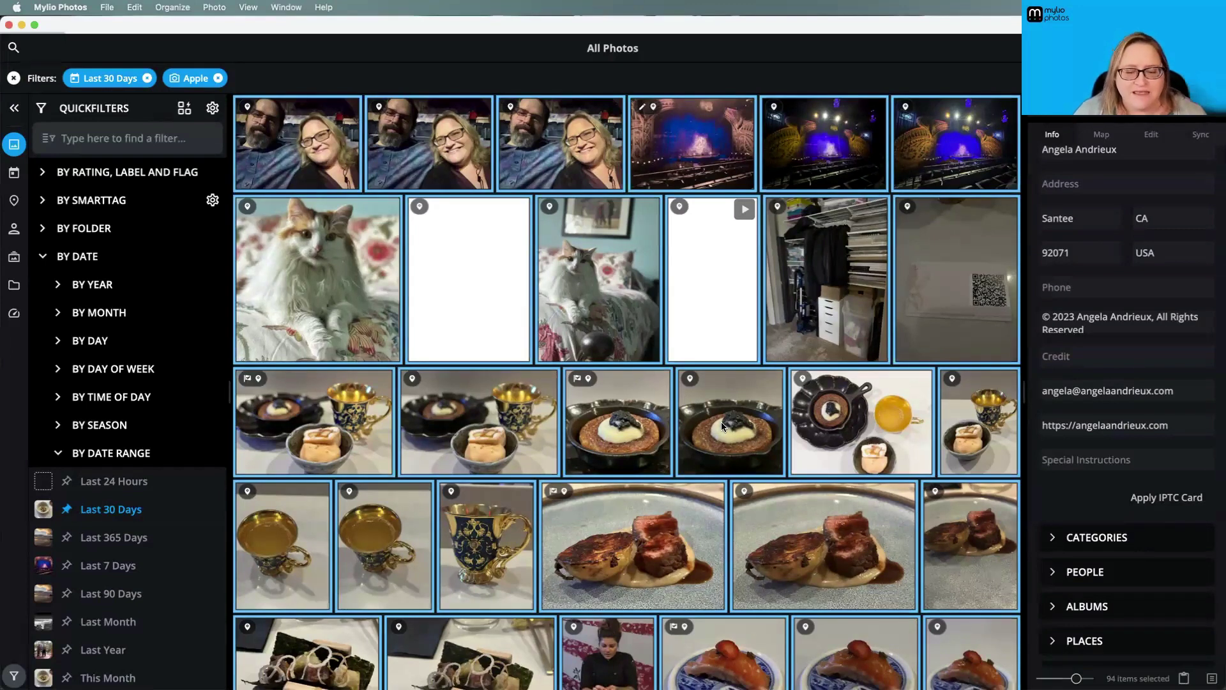
click(723, 318)
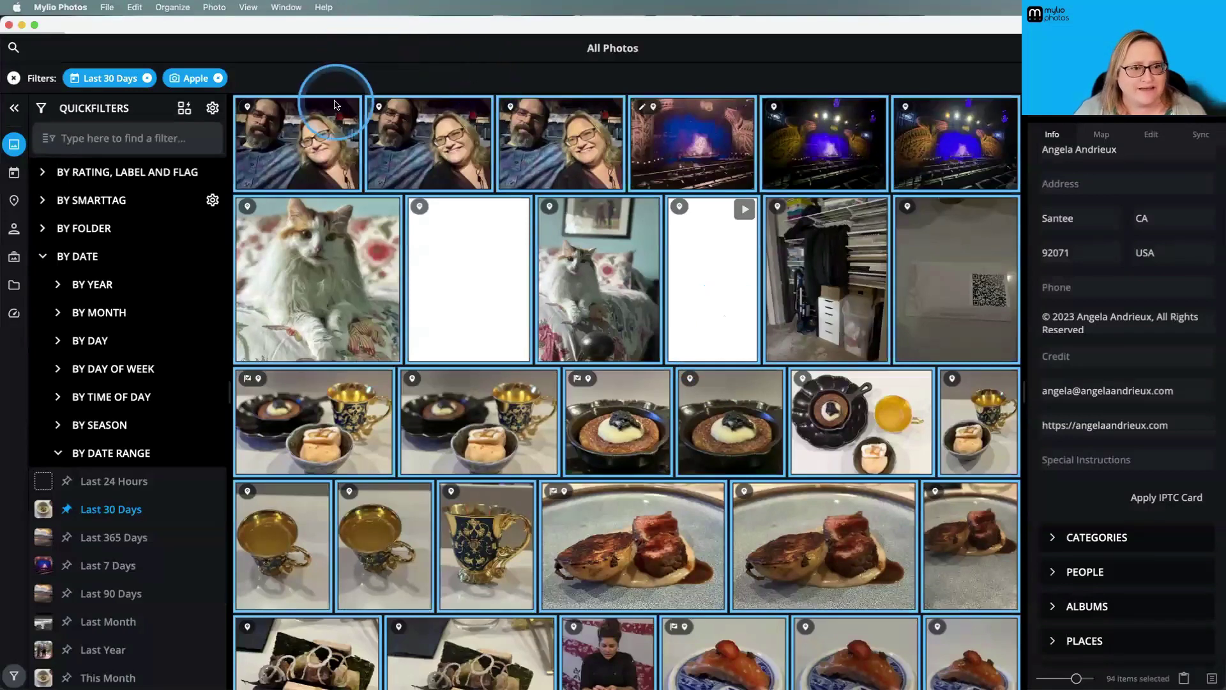
Step: Remove the Apple camera filter from the photo view
click(217, 77)
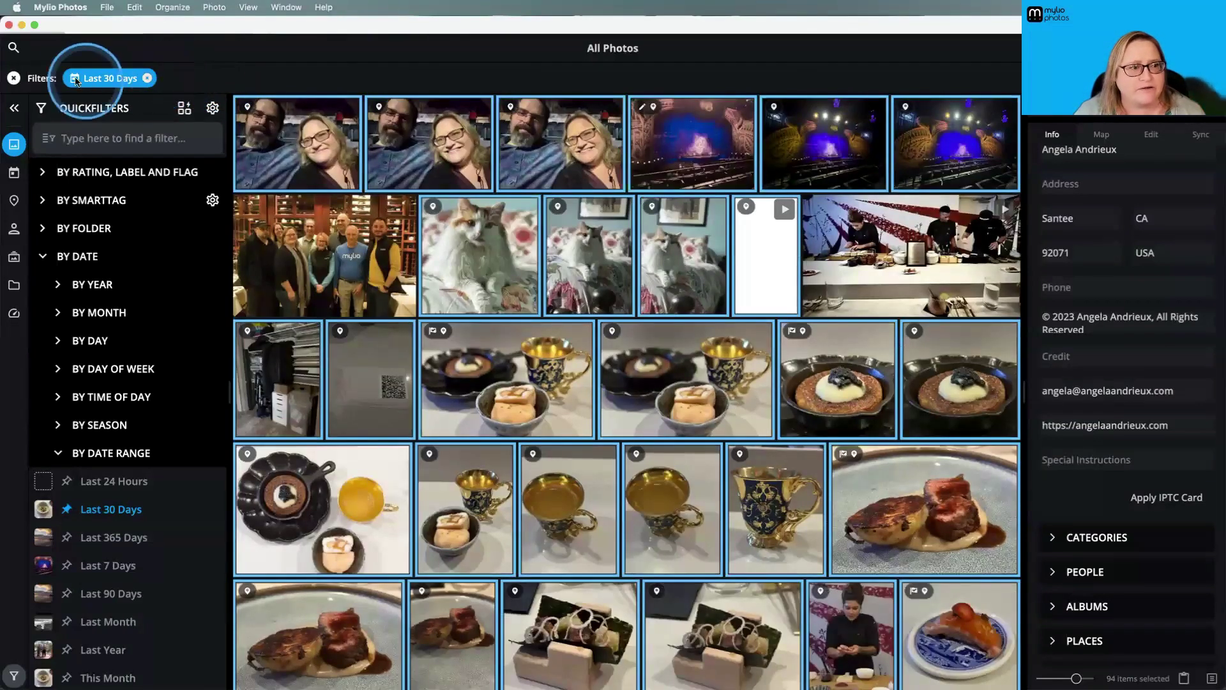
Step: Clear all filters from the photo view and select only the cat photo just before the video thumbnail
click(14, 78)
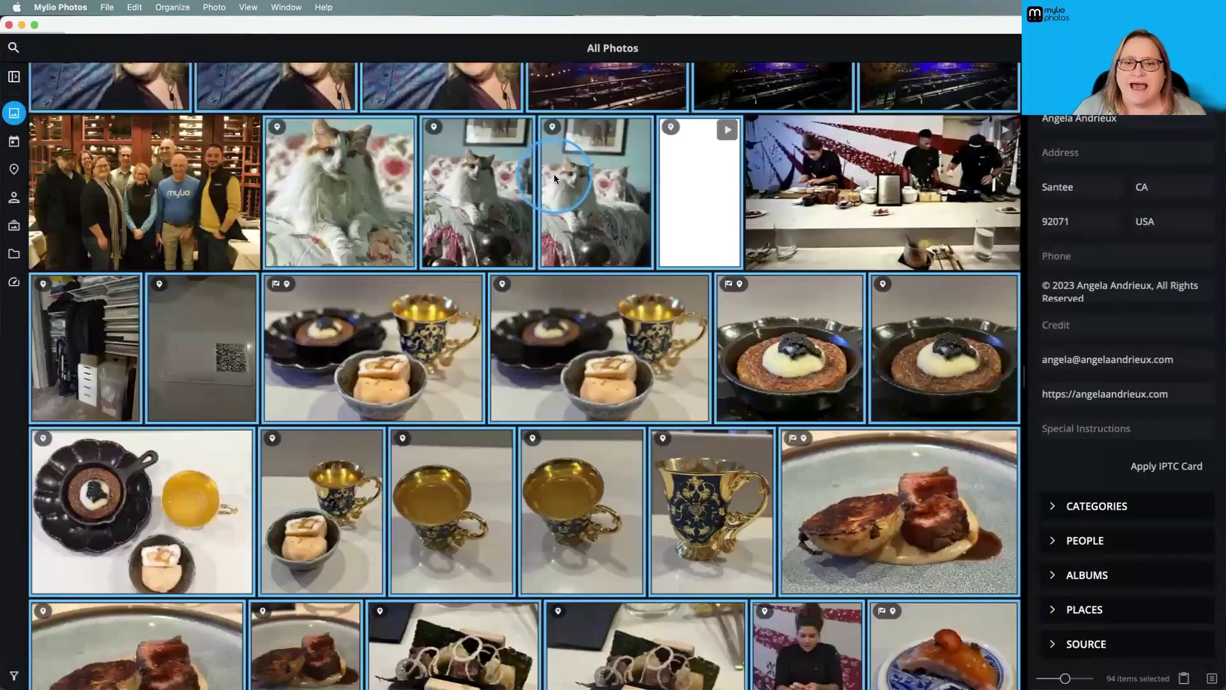
click(640, 212)
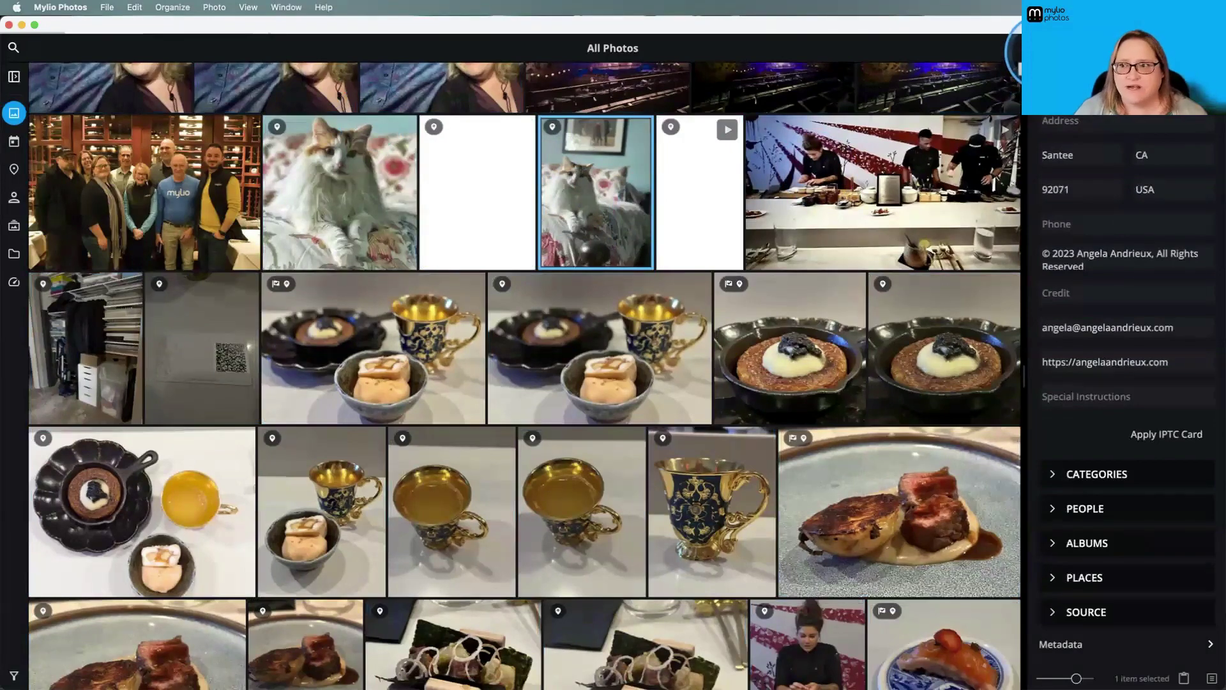
Step: Start adding media accessible from this device, choosing the Desktop's Interclub folder and the option to copy its files
click(1038, 50)
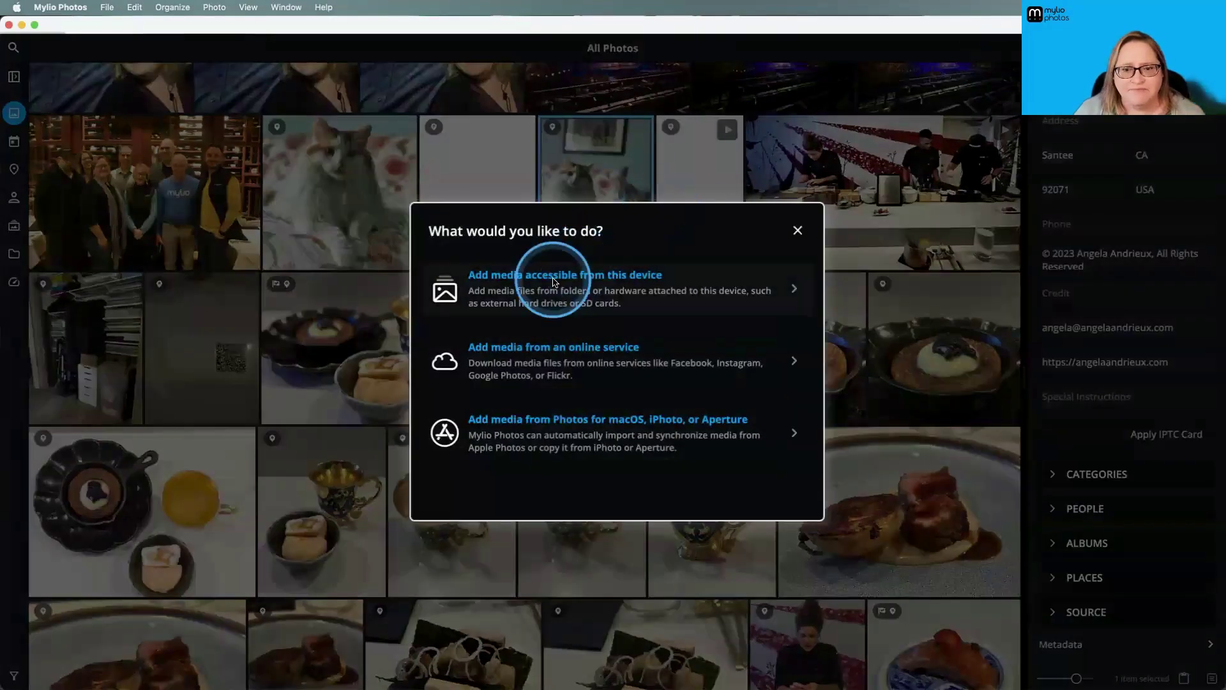
click(553, 282)
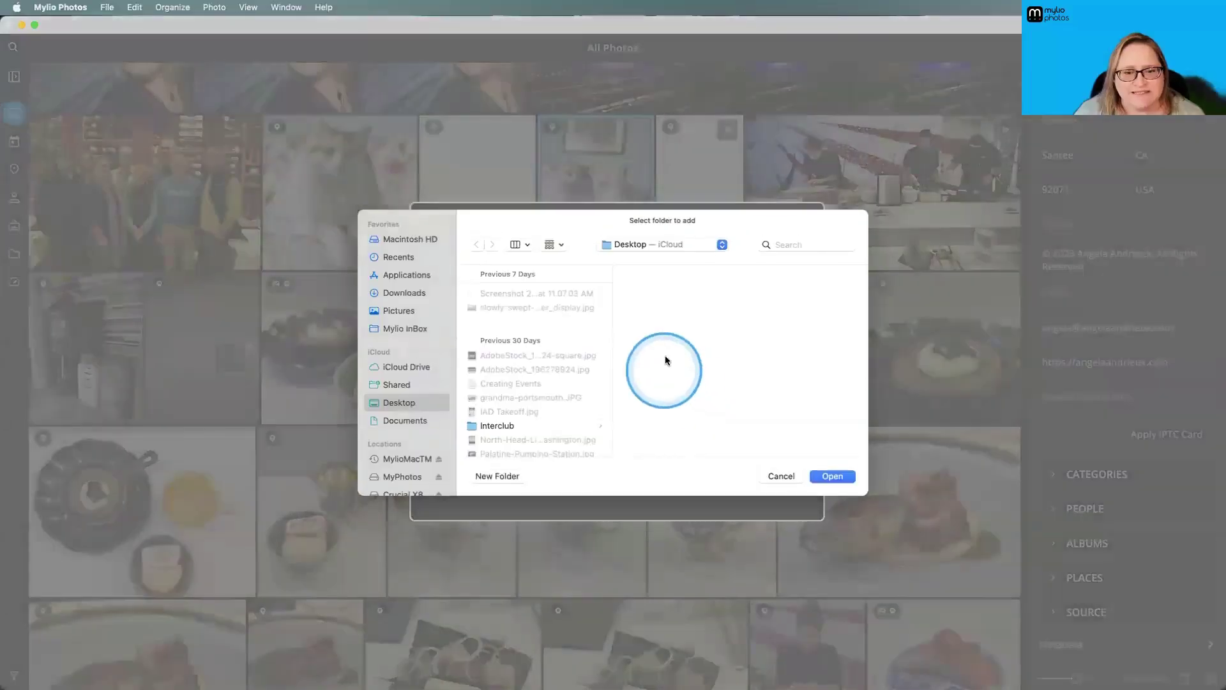
click(511, 425)
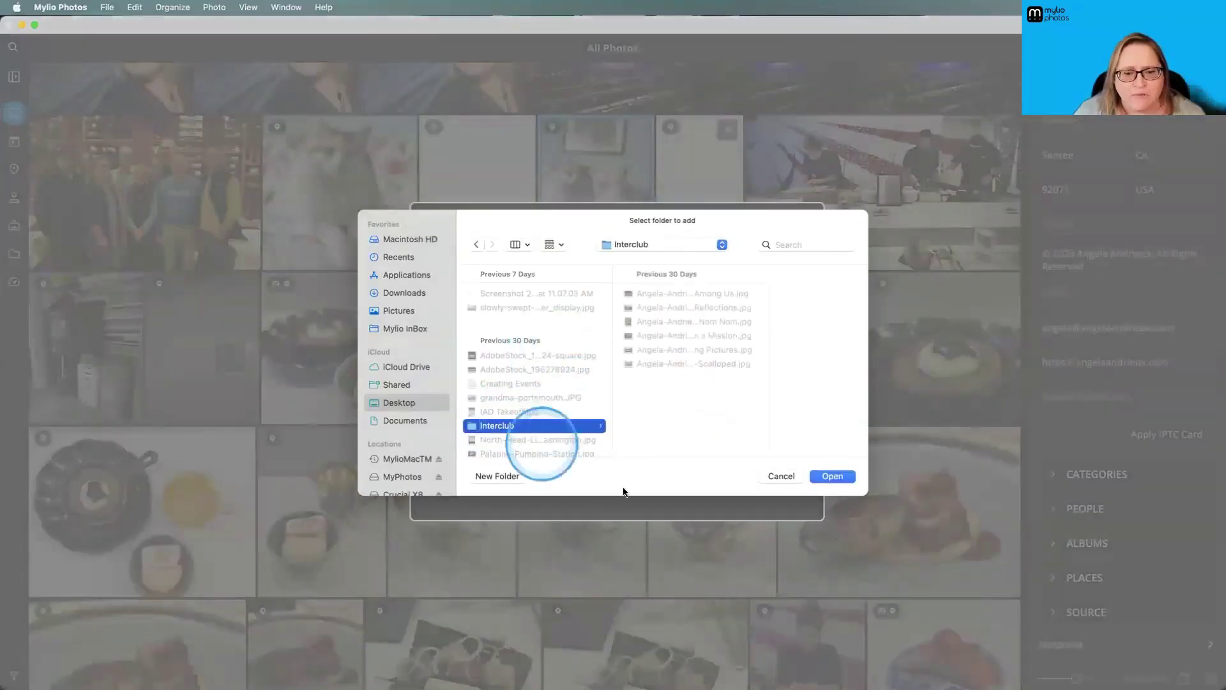
click(834, 477)
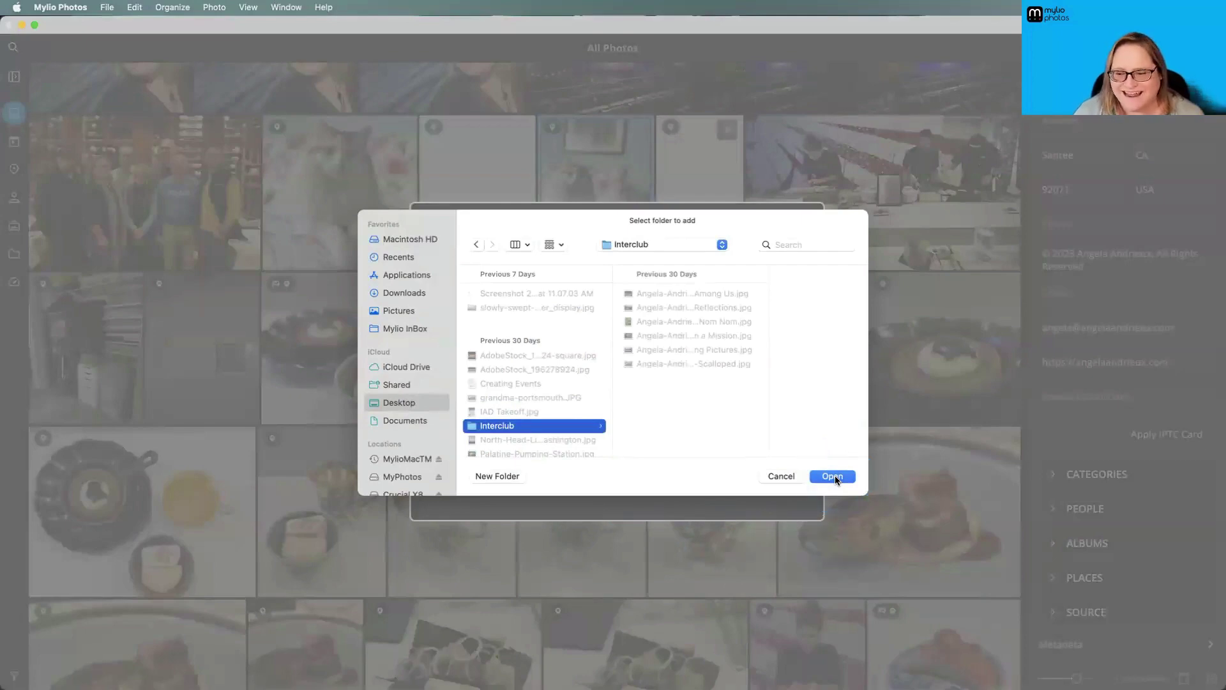
click(833, 477)
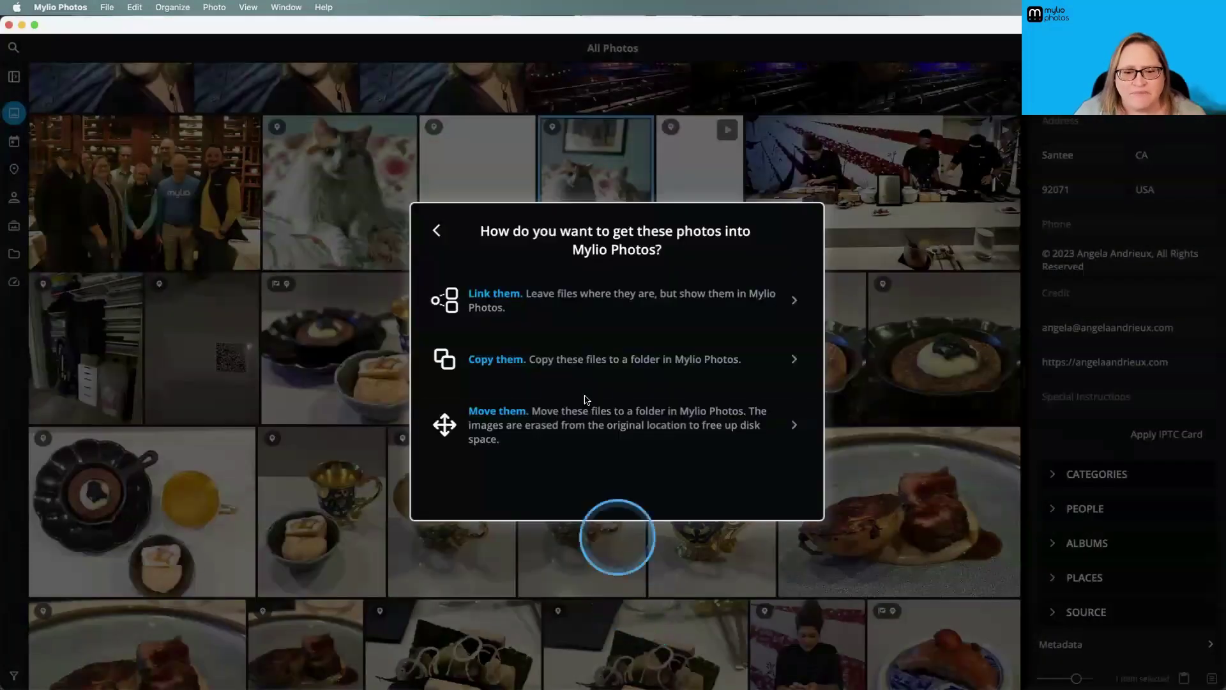
click(616, 362)
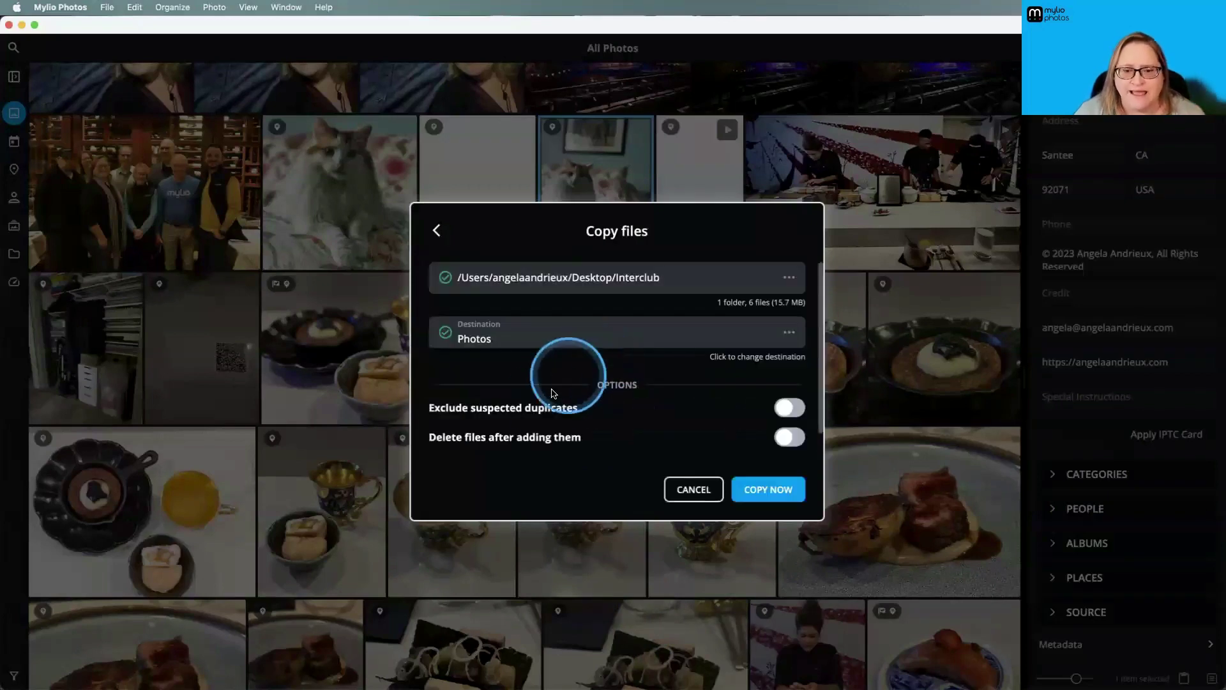
Step: Show the advanced copy settings containing the Apply IPTC card on Import option, and cancel the copy
scroll(743, 441, down, 3)
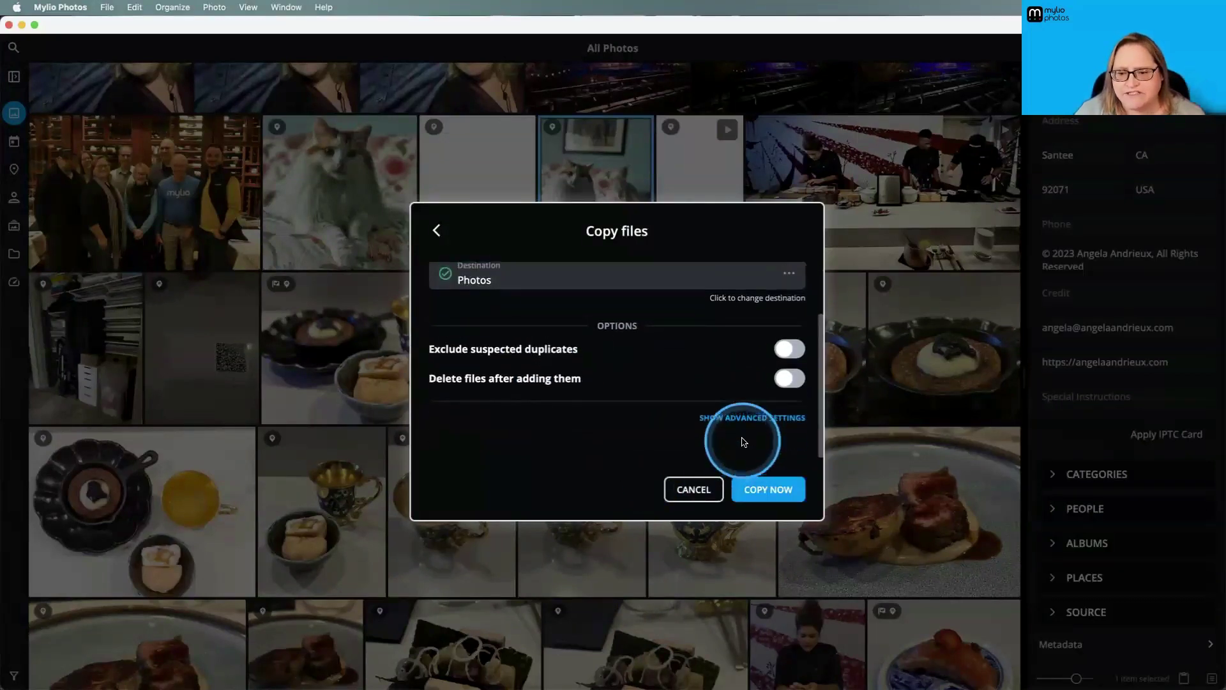
click(737, 441)
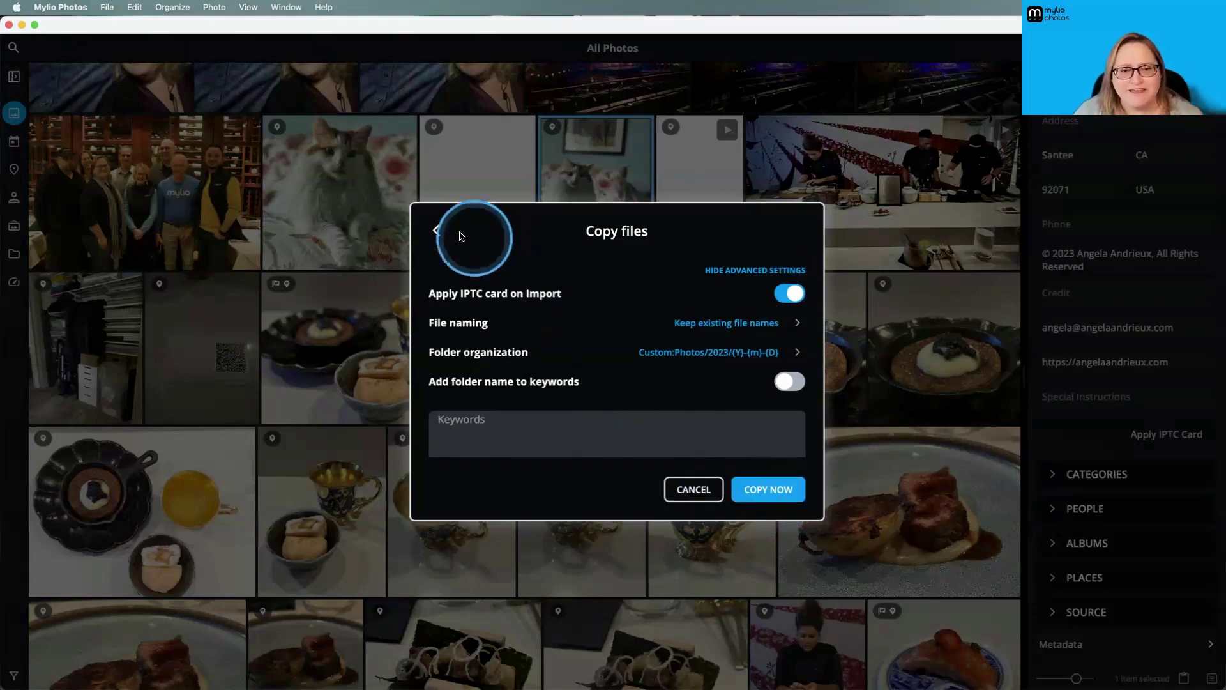
click(681, 489)
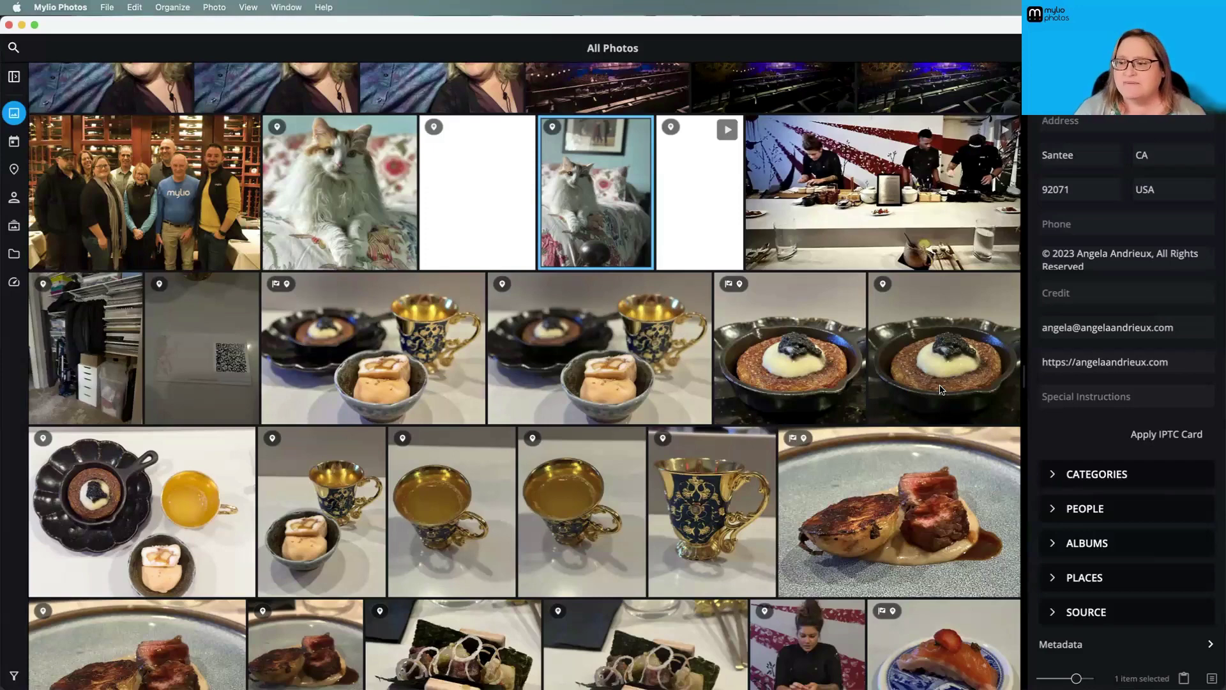
Step: Open the World War I draft registration card image from the folders and examine its IPTC fields
scroll(1147, 343, up, 3)
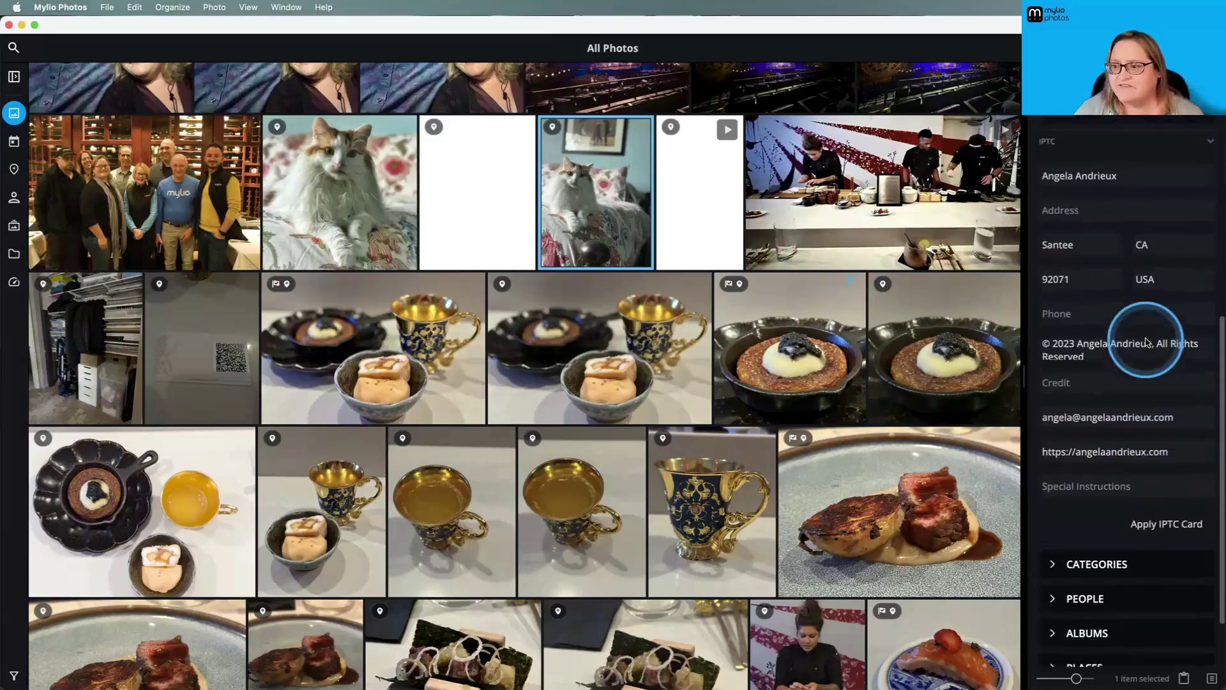
scroll(1146, 343, up, 2)
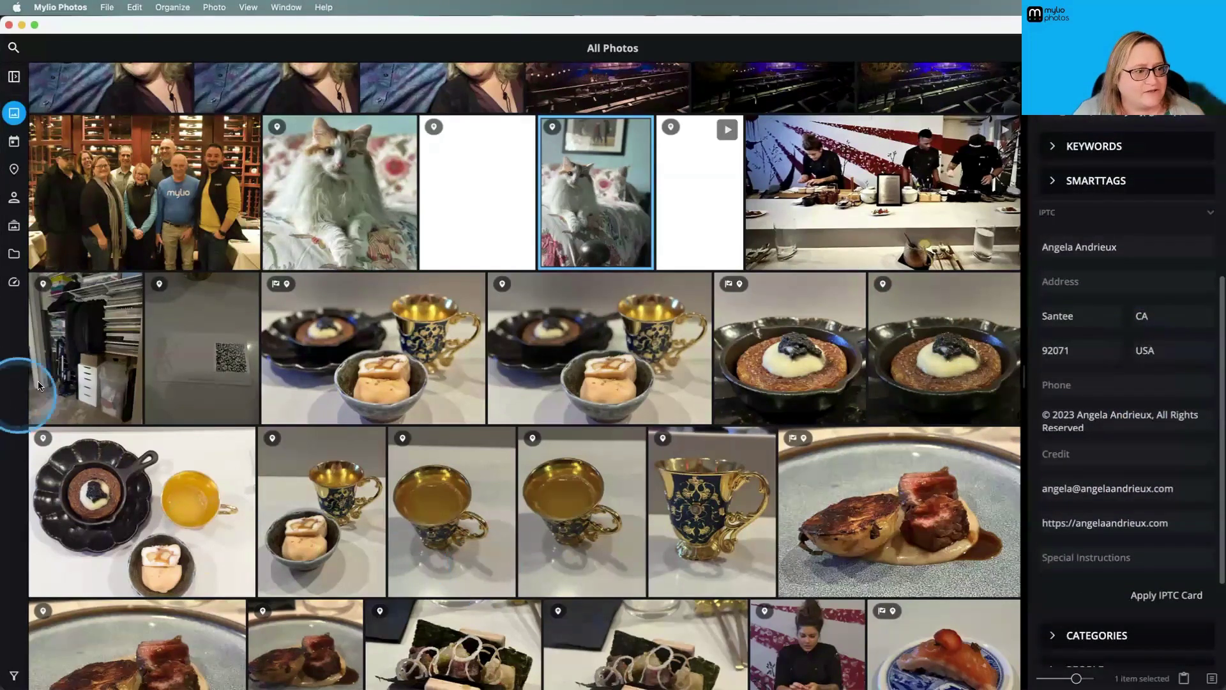
click(15, 255)
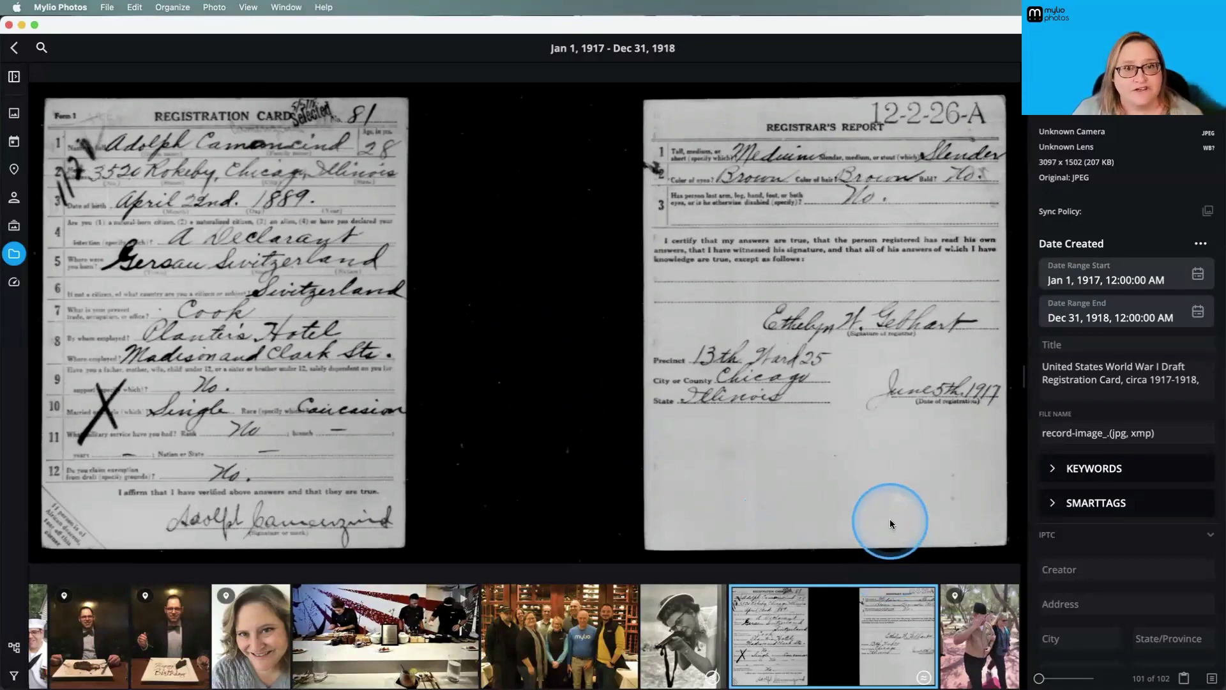
scroll(1081, 422, down, 2)
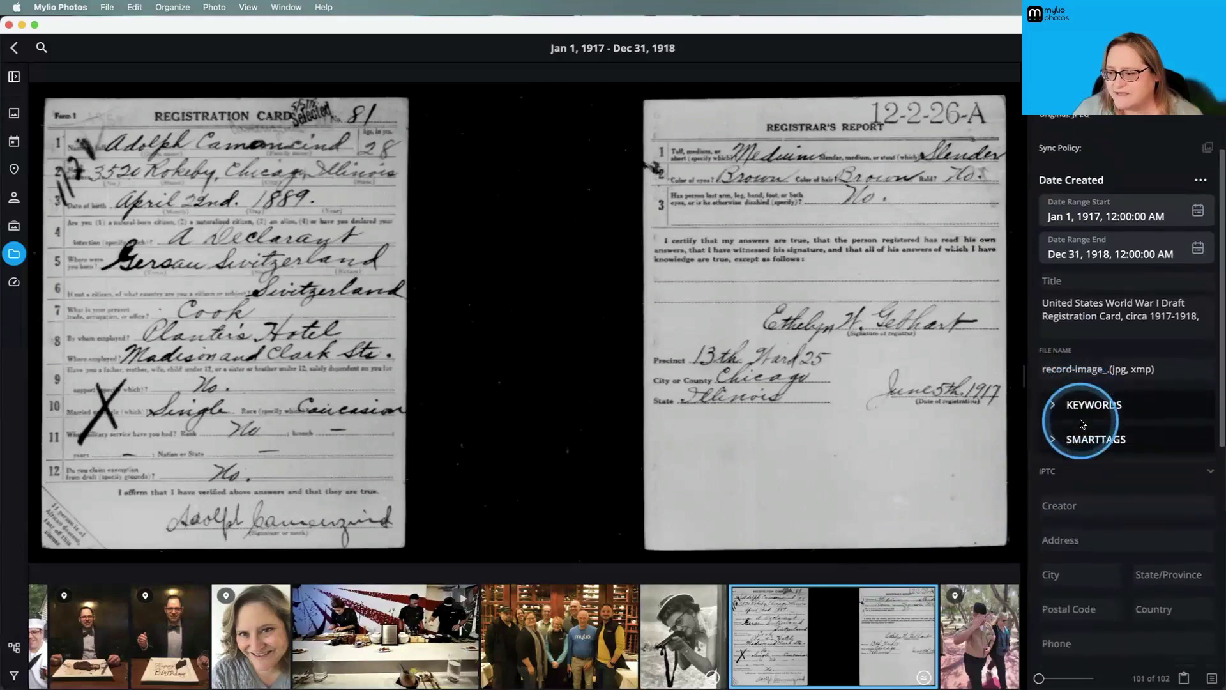
scroll(1082, 424, down, 4)
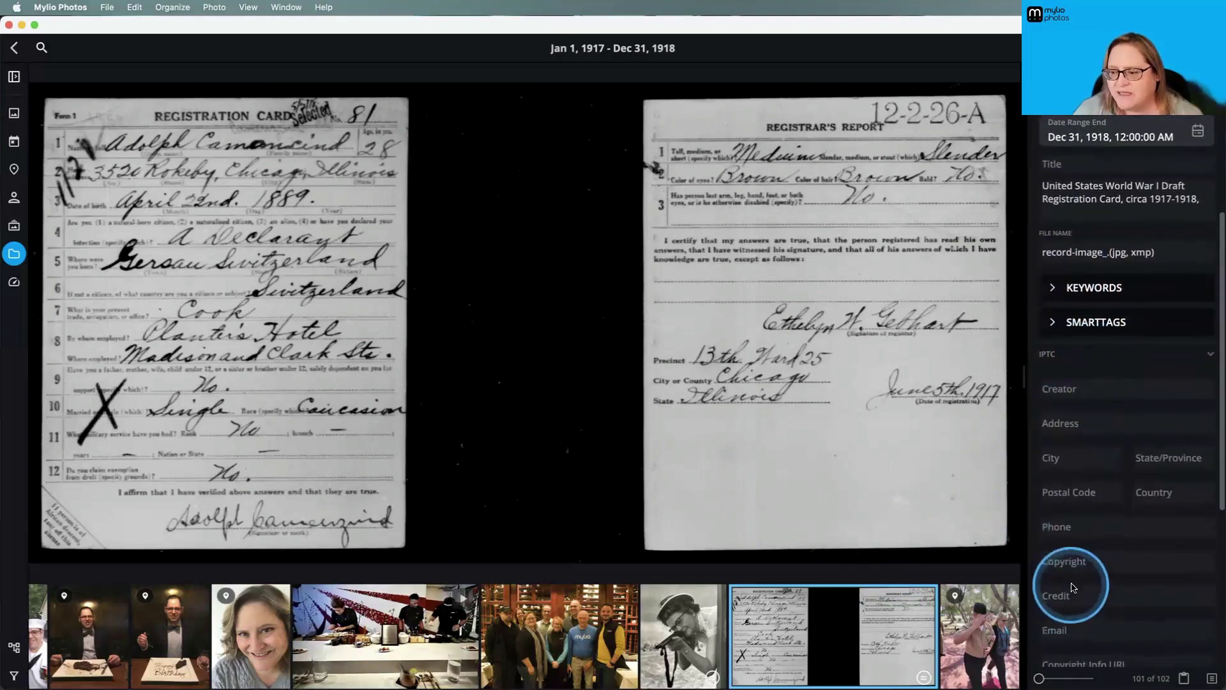
scroll(1079, 600, down, 3)
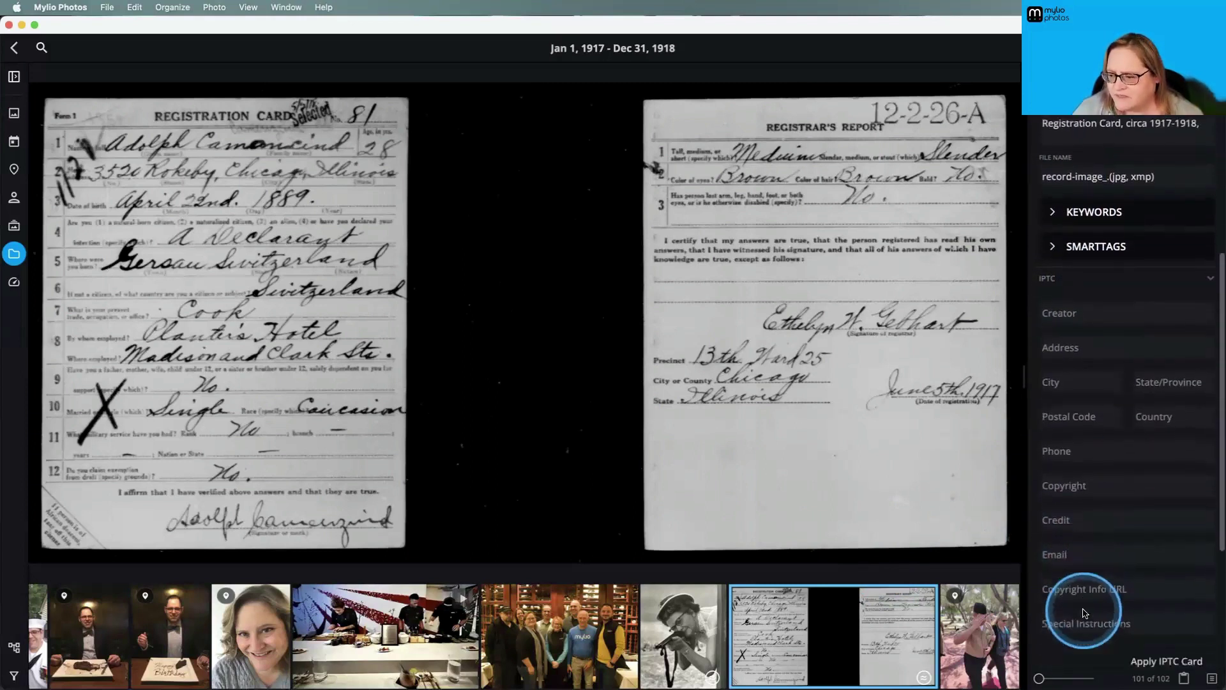
scroll(1083, 613, down, 1)
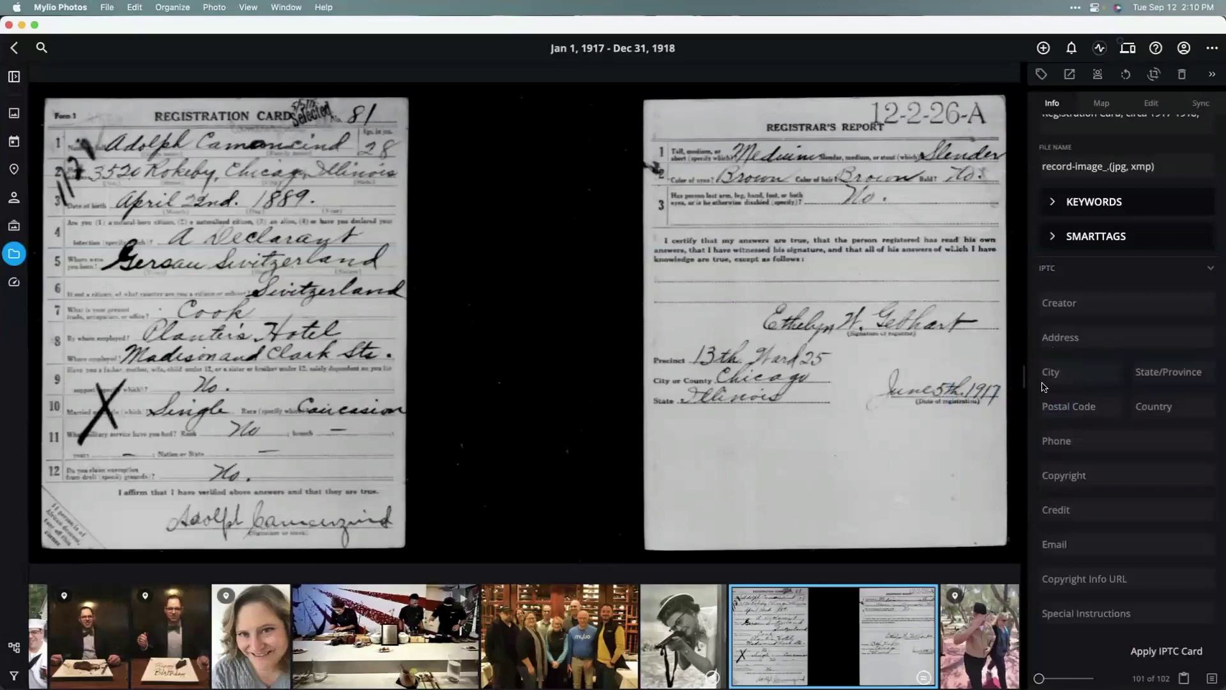
scroll(1043, 387, down, 1)
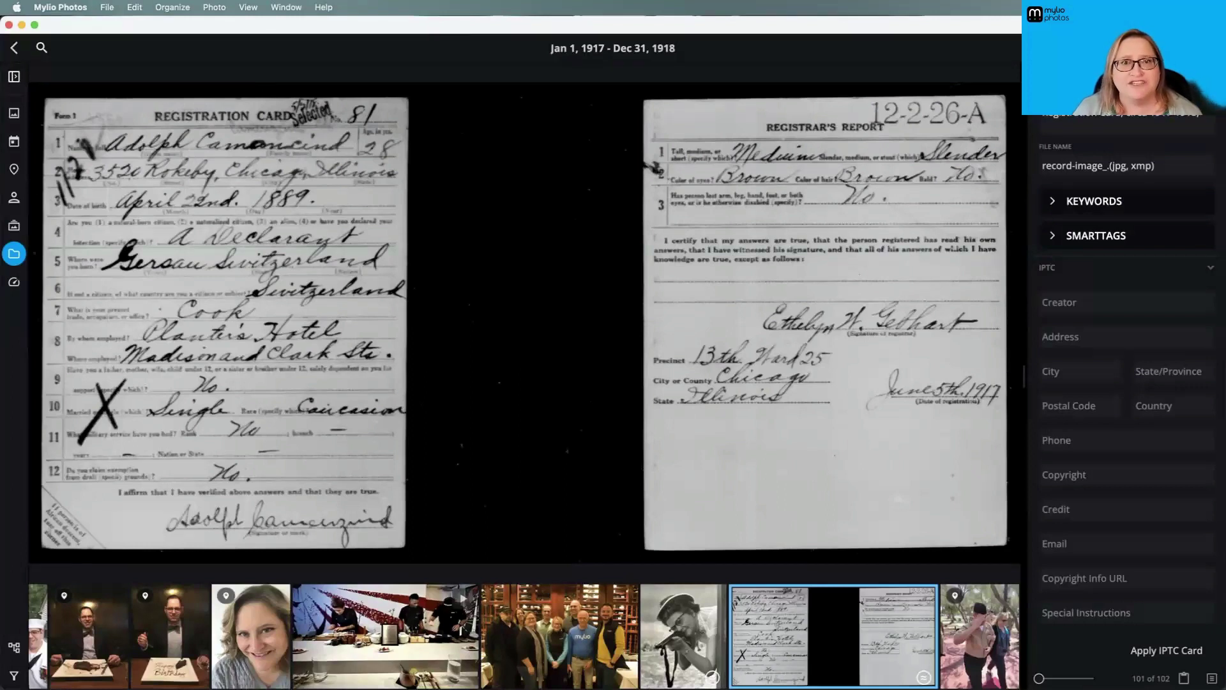
Step: Open the export options for the draft registration card image and switch SafeShare on and back off
click(1202, 48)
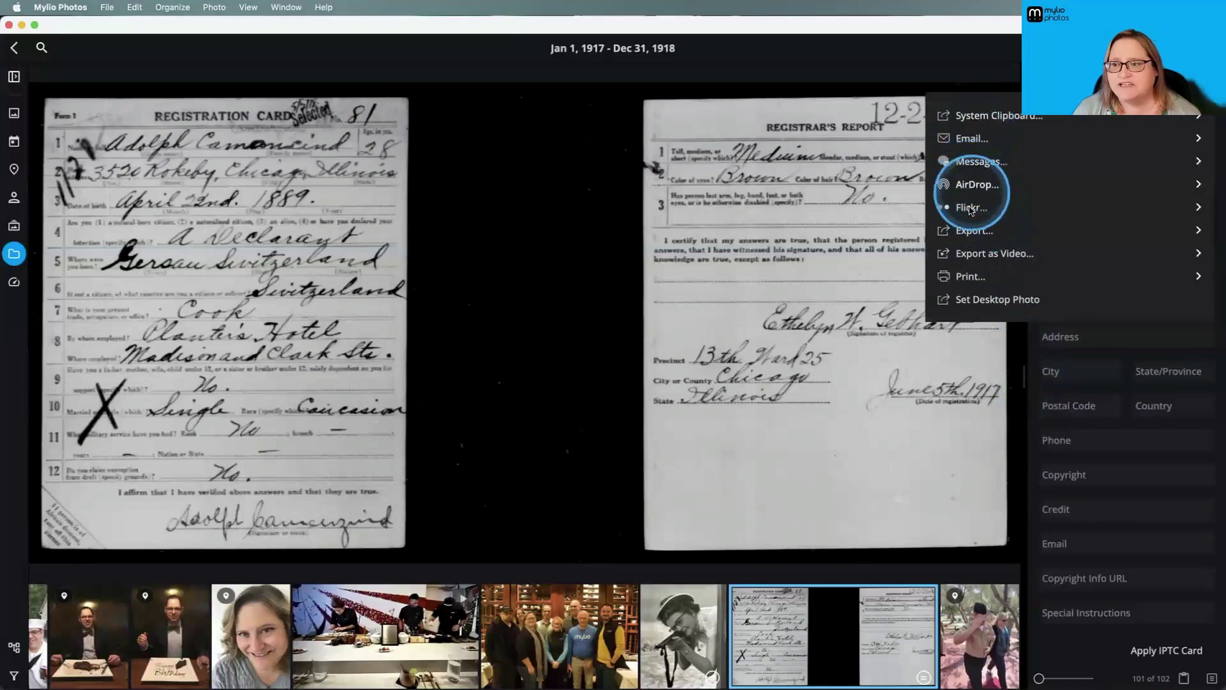
click(974, 230)
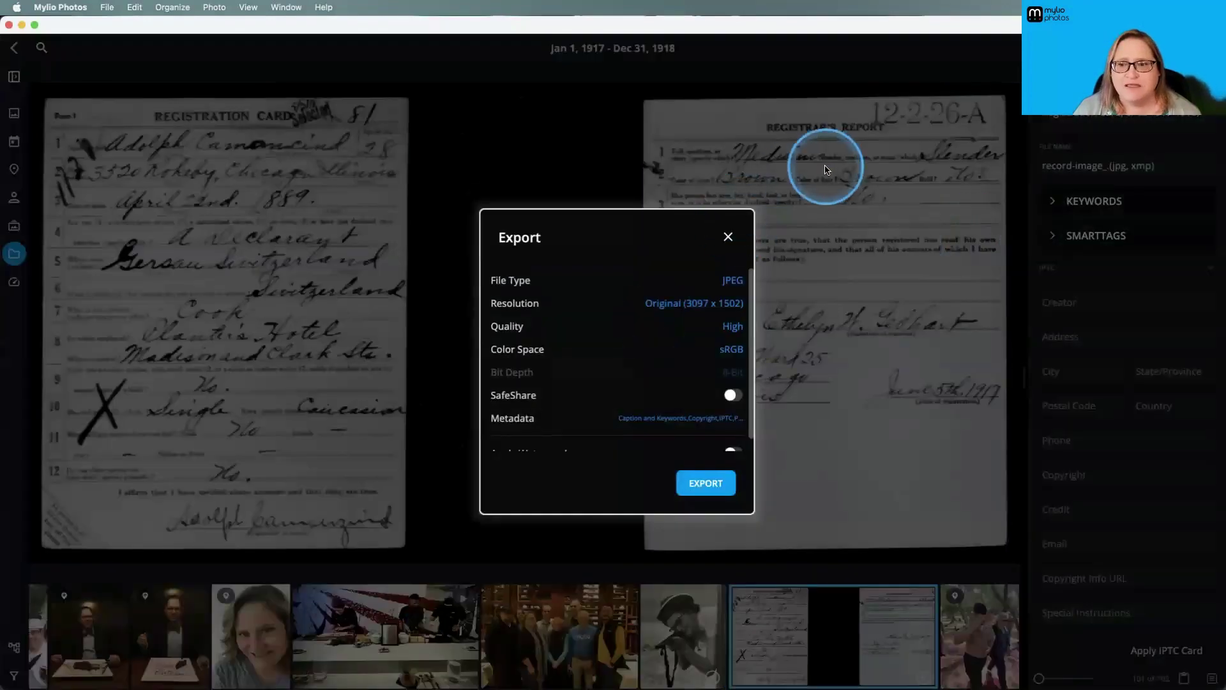
scroll(674, 366, down, 1)
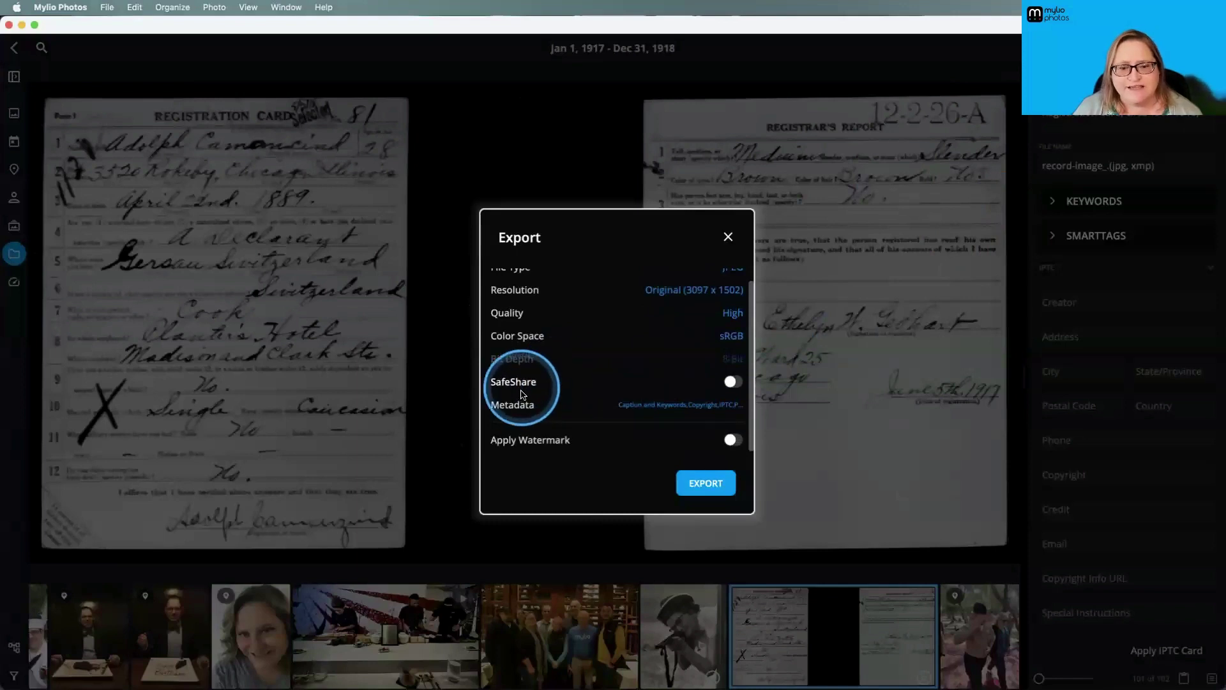
click(738, 381)
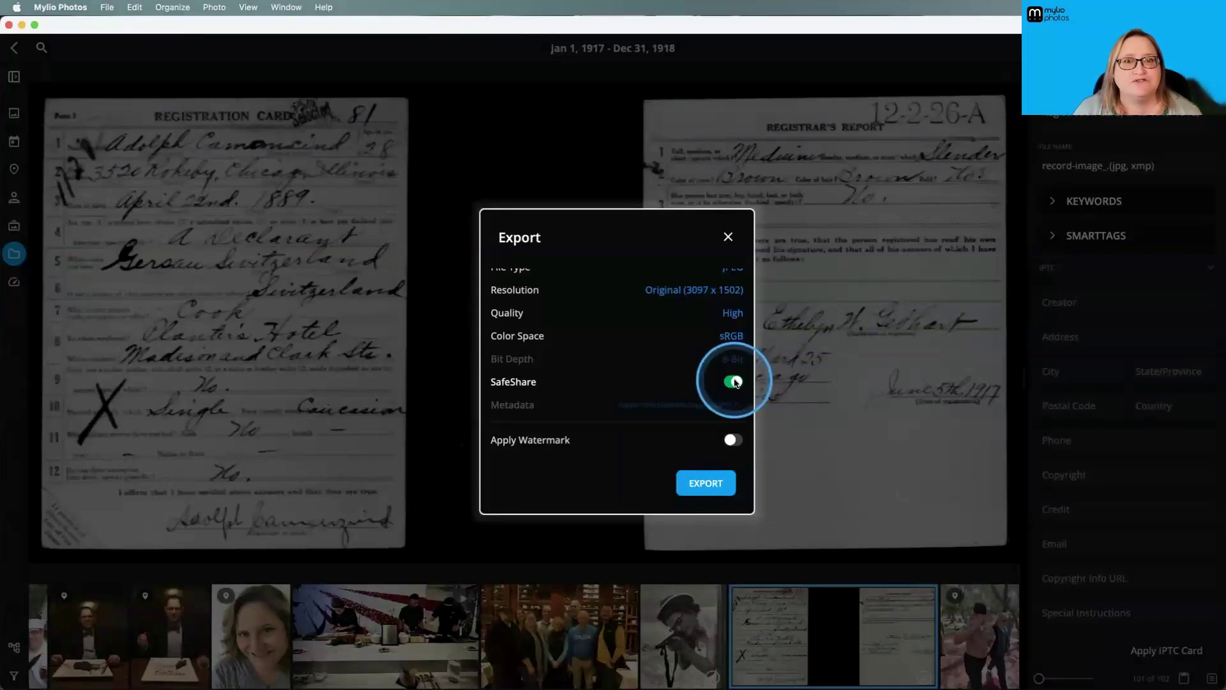
click(735, 382)
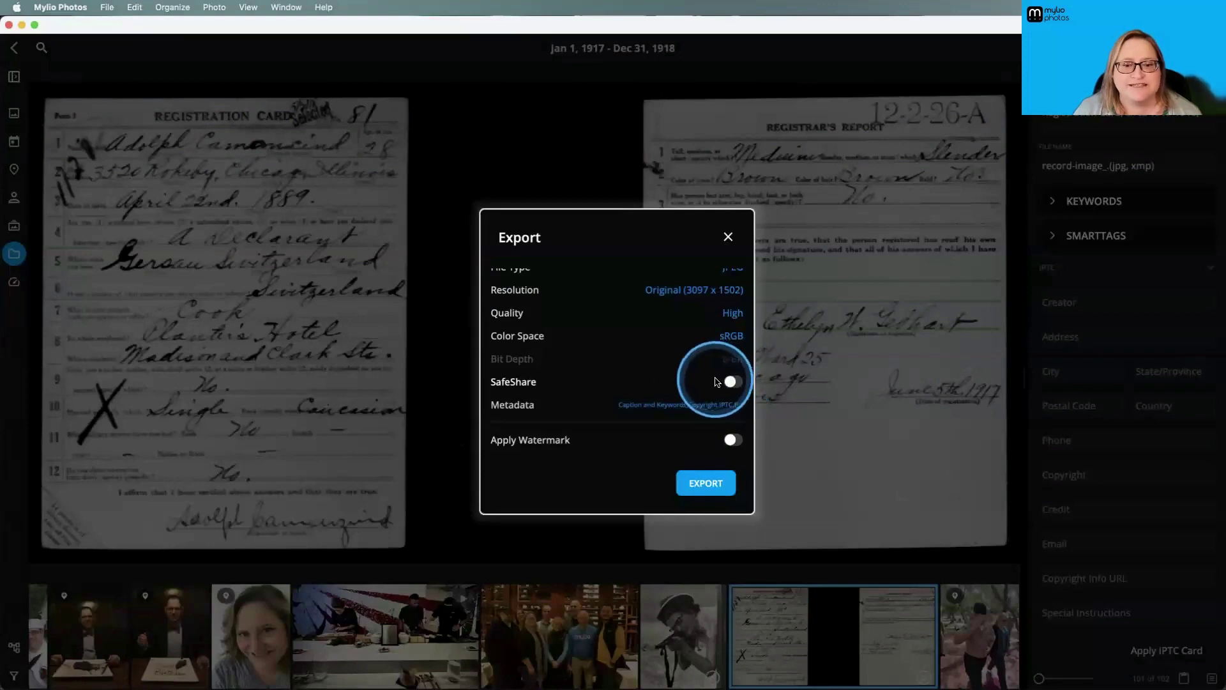
Step: Examine which metadata types the export can include, and leave the export to return to the folders overview
click(639, 405)
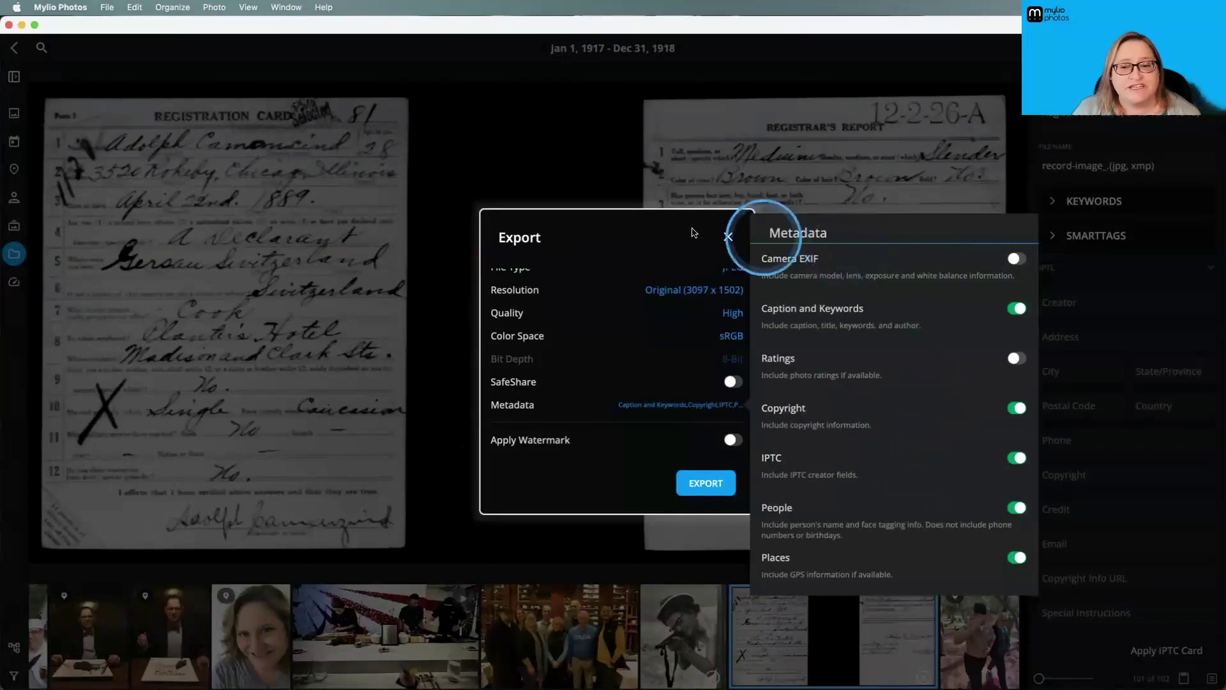
click(723, 241)
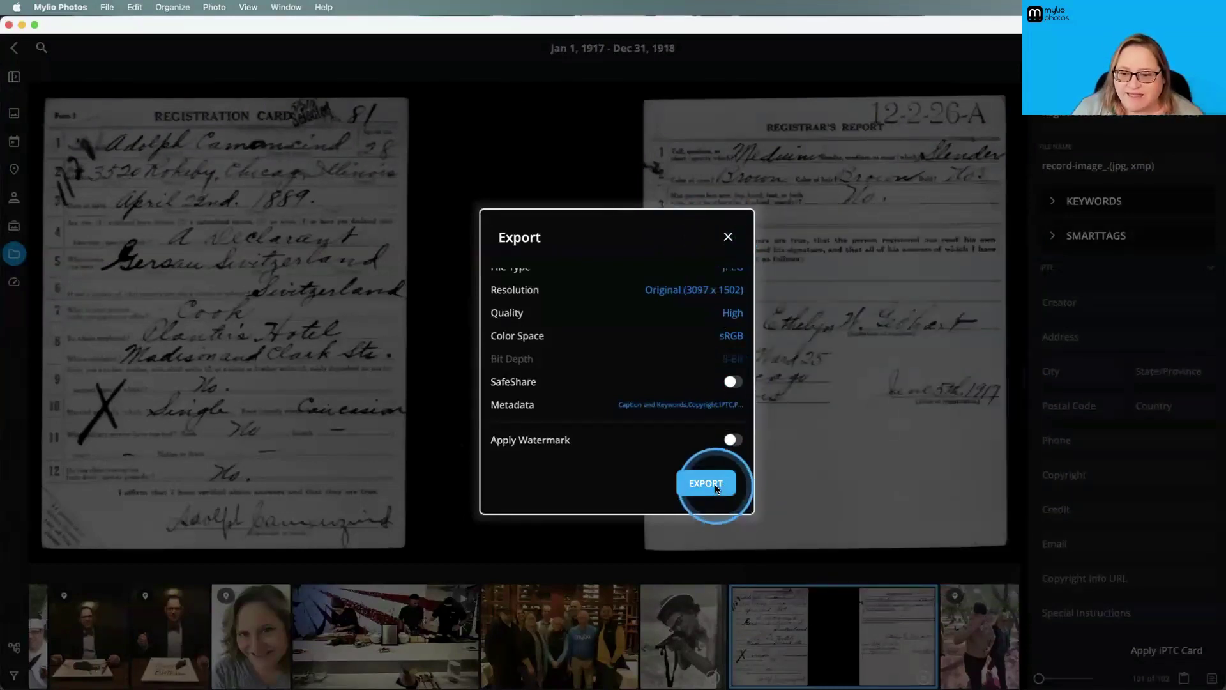
click(728, 237)
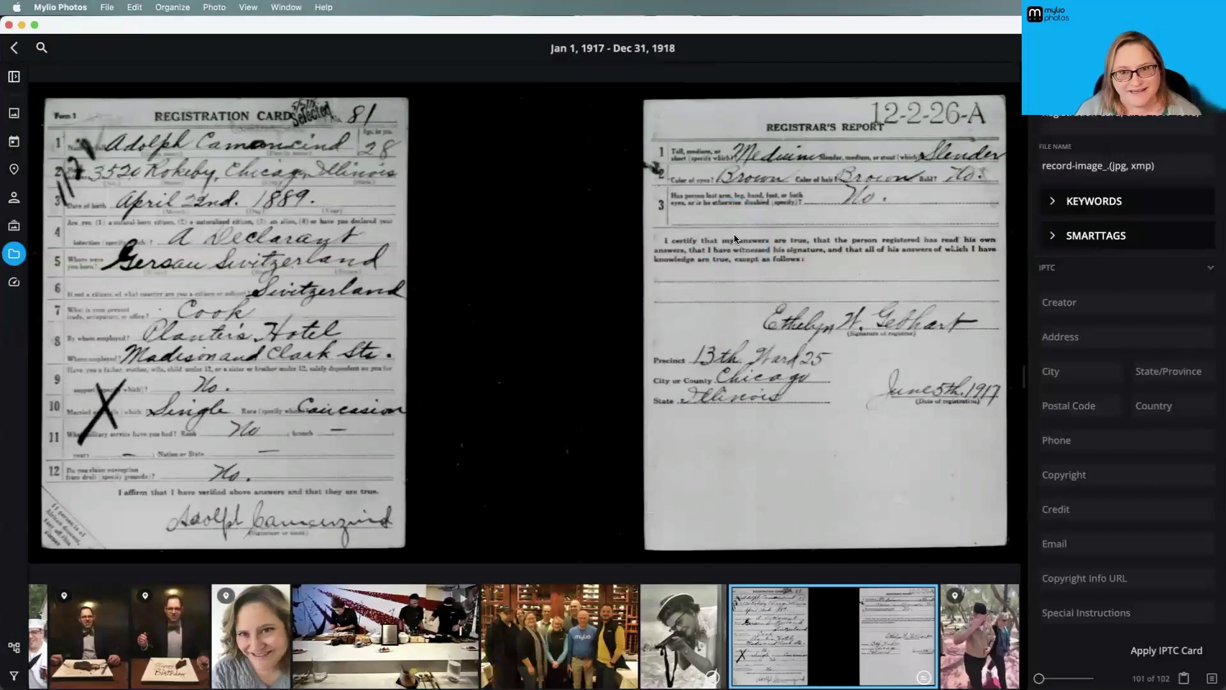
click(920, 334)
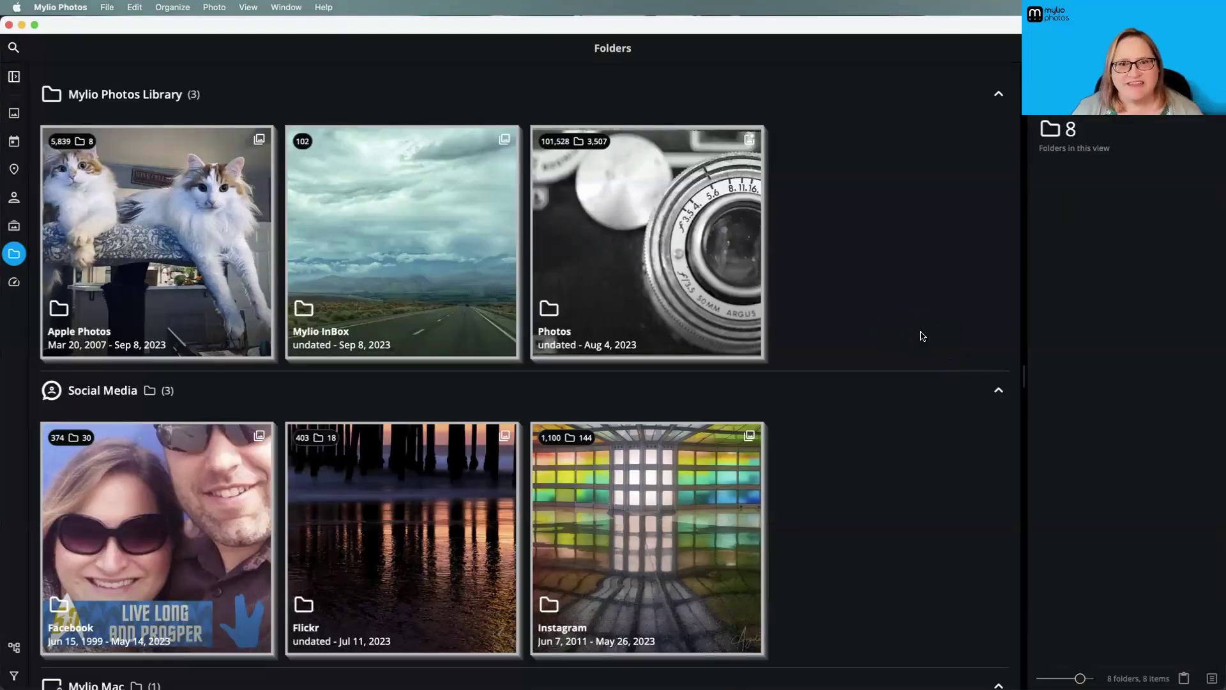